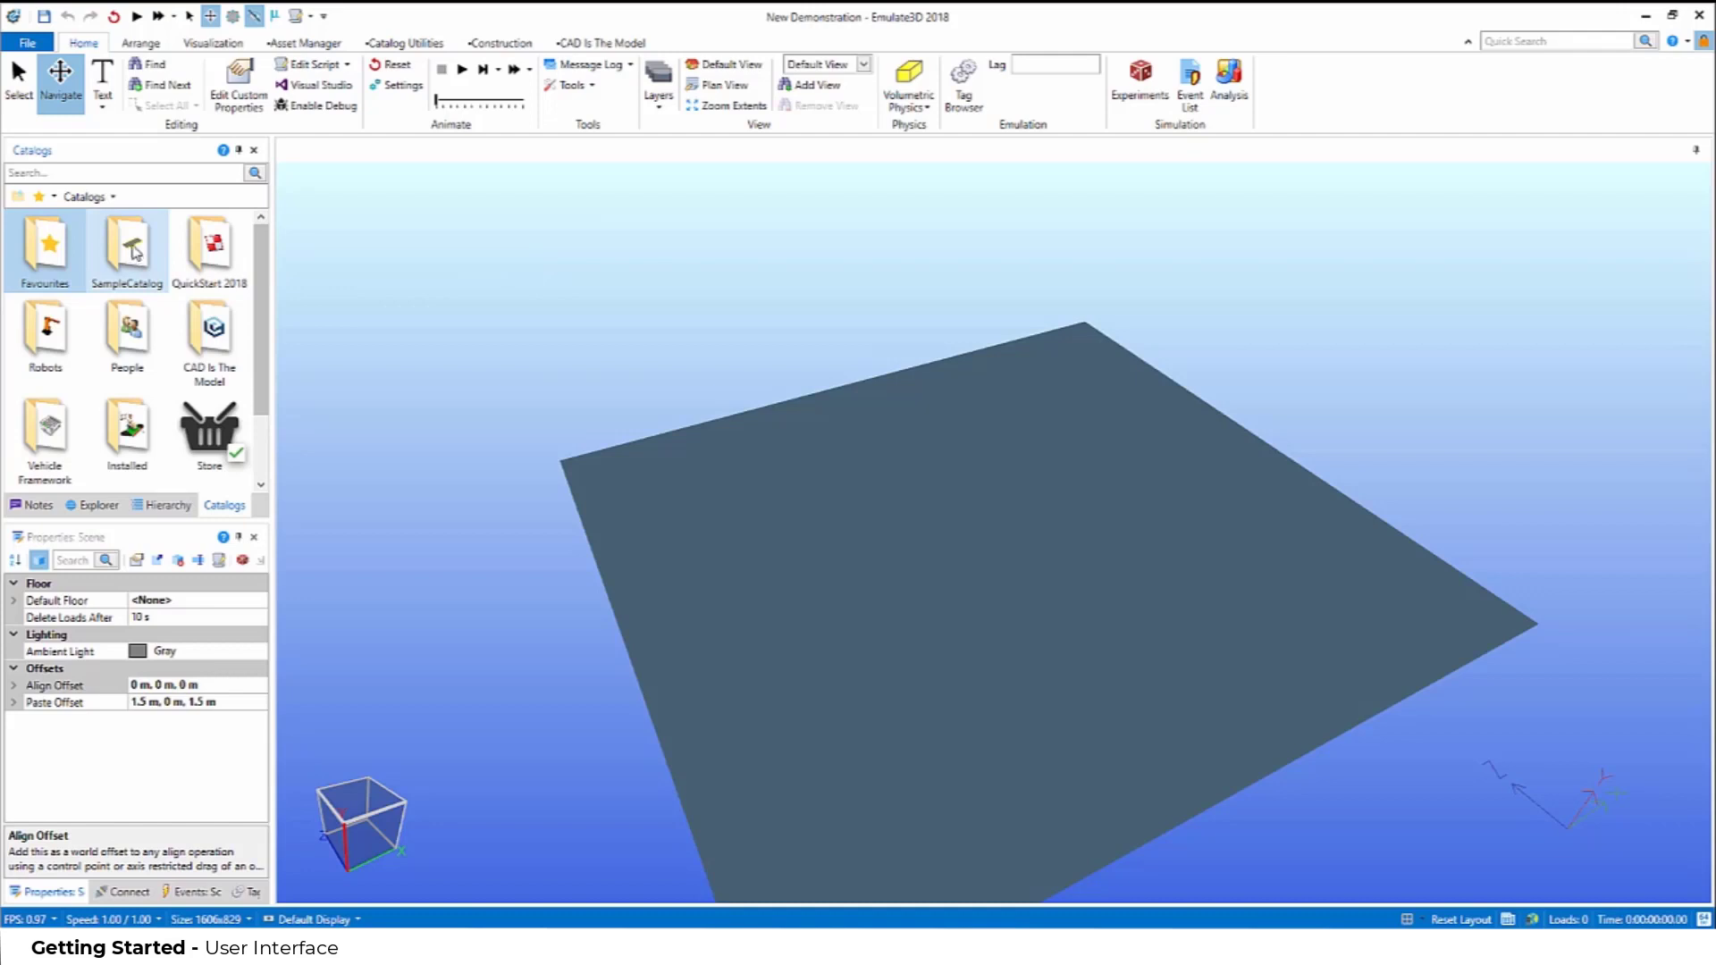
Add the Belt Inclined 15° 2000x607 conveyor from SampleCatalog's Belt Conveyor items to the scene.
double_click(135, 251)
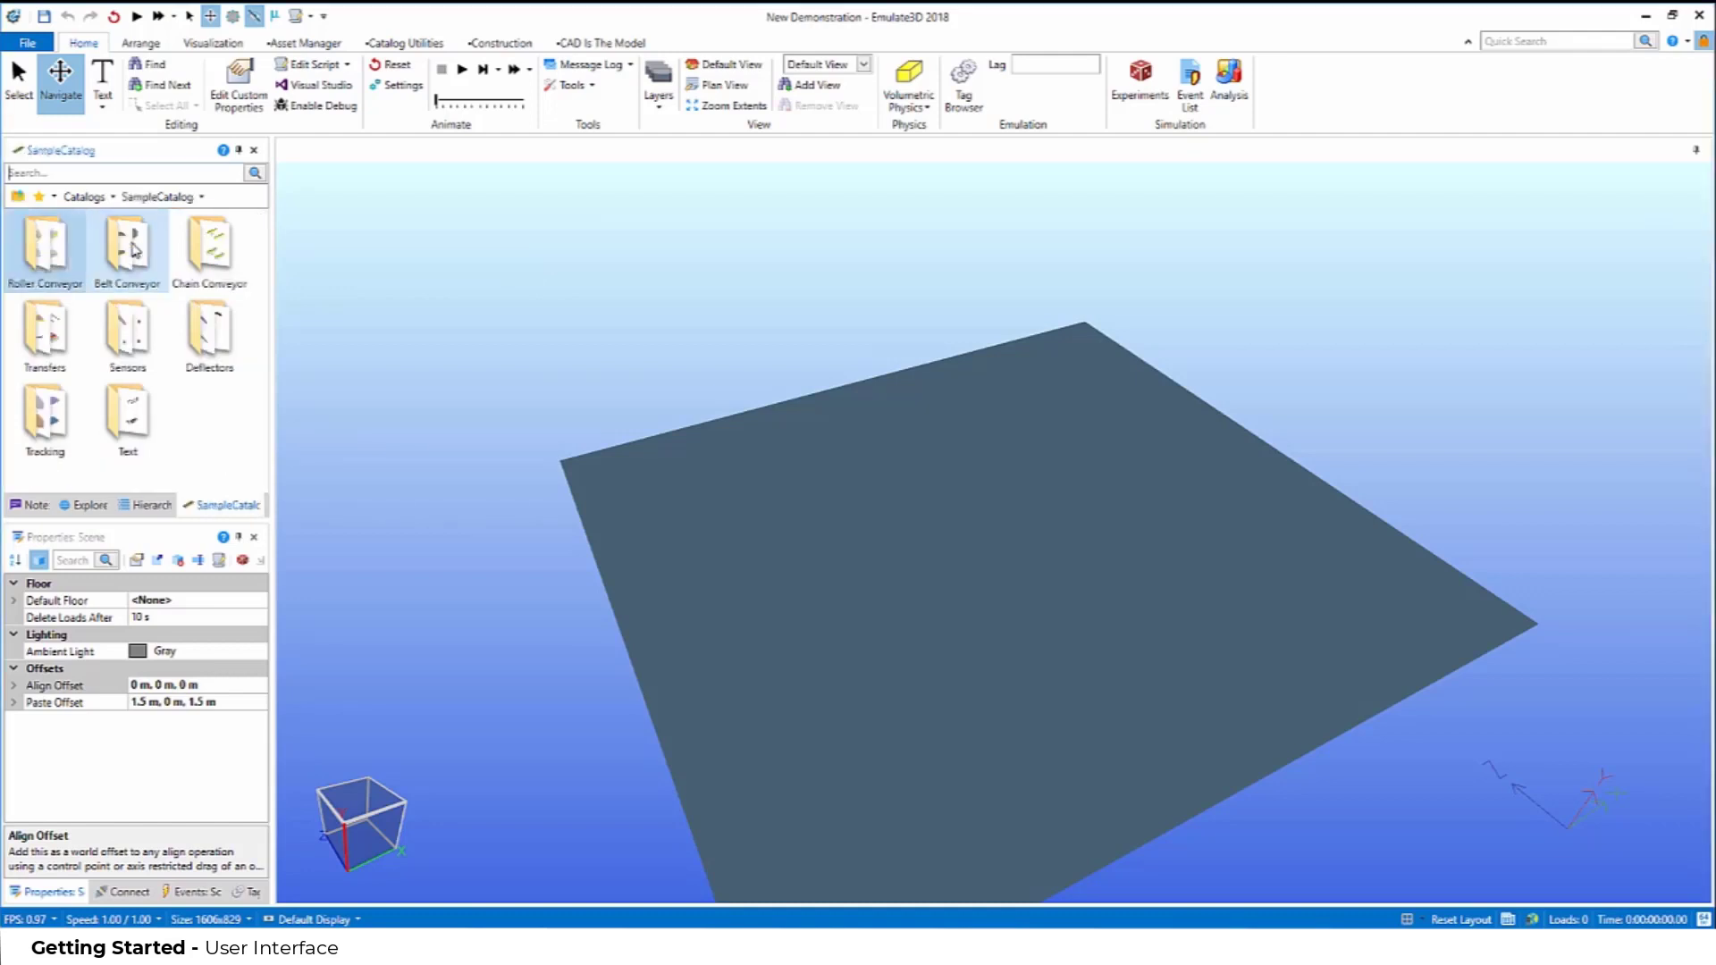
double_click(134, 252)
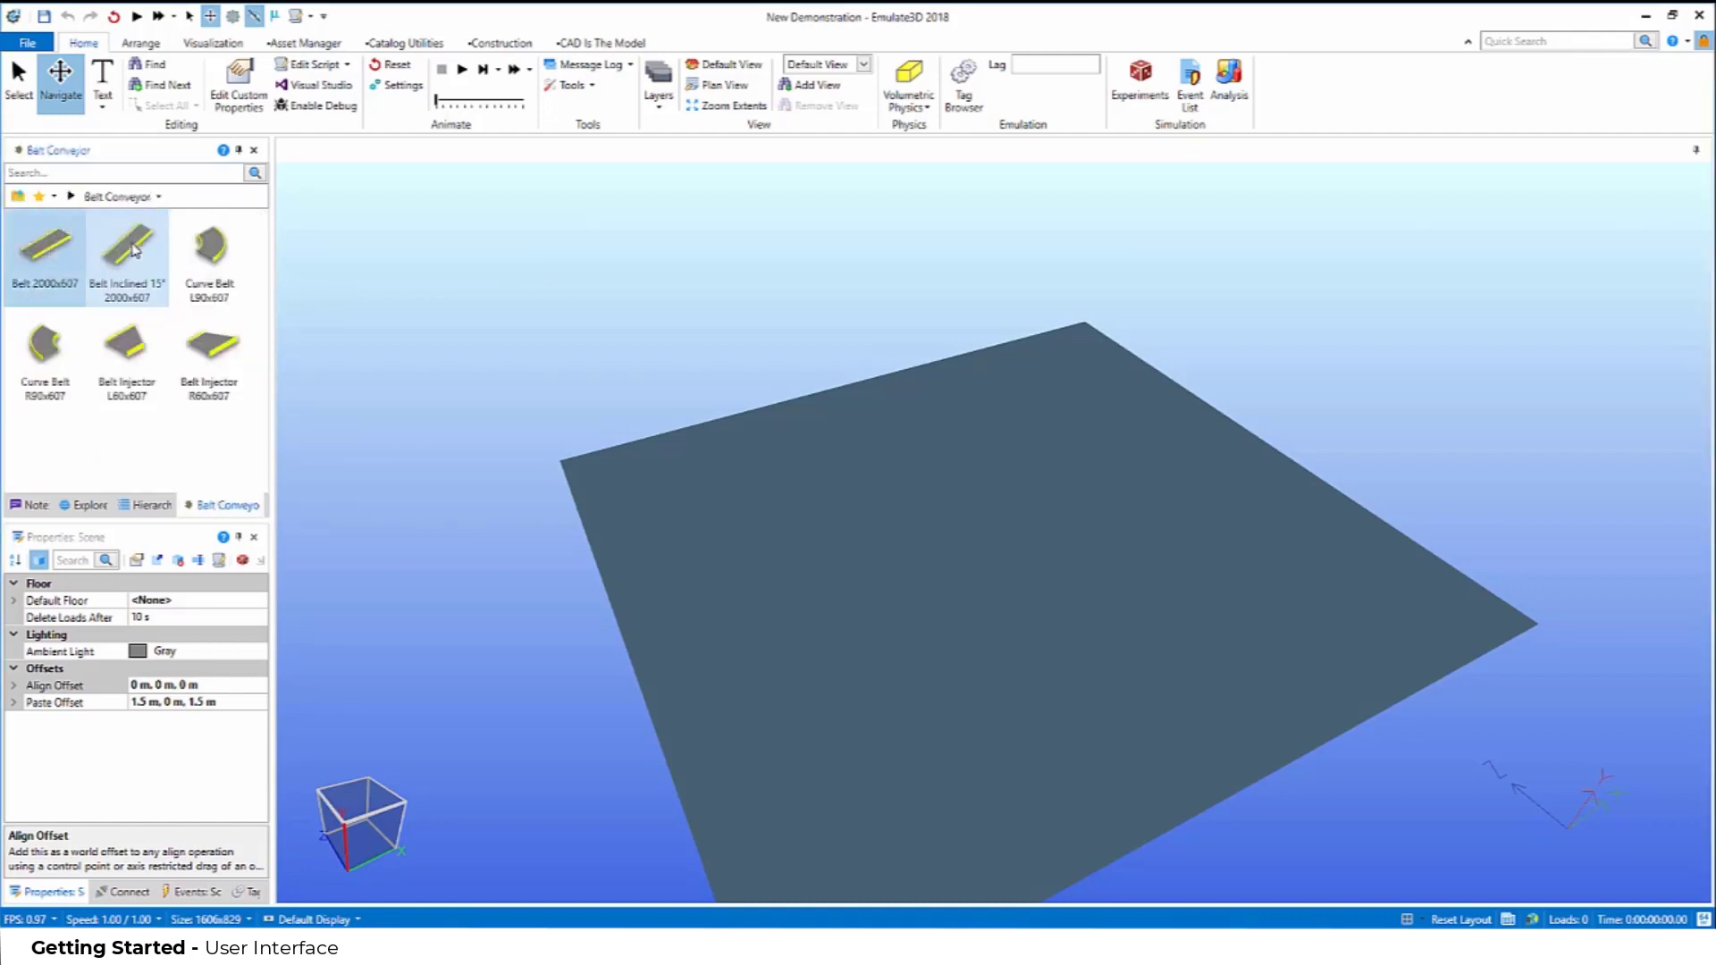
double_click(132, 250)
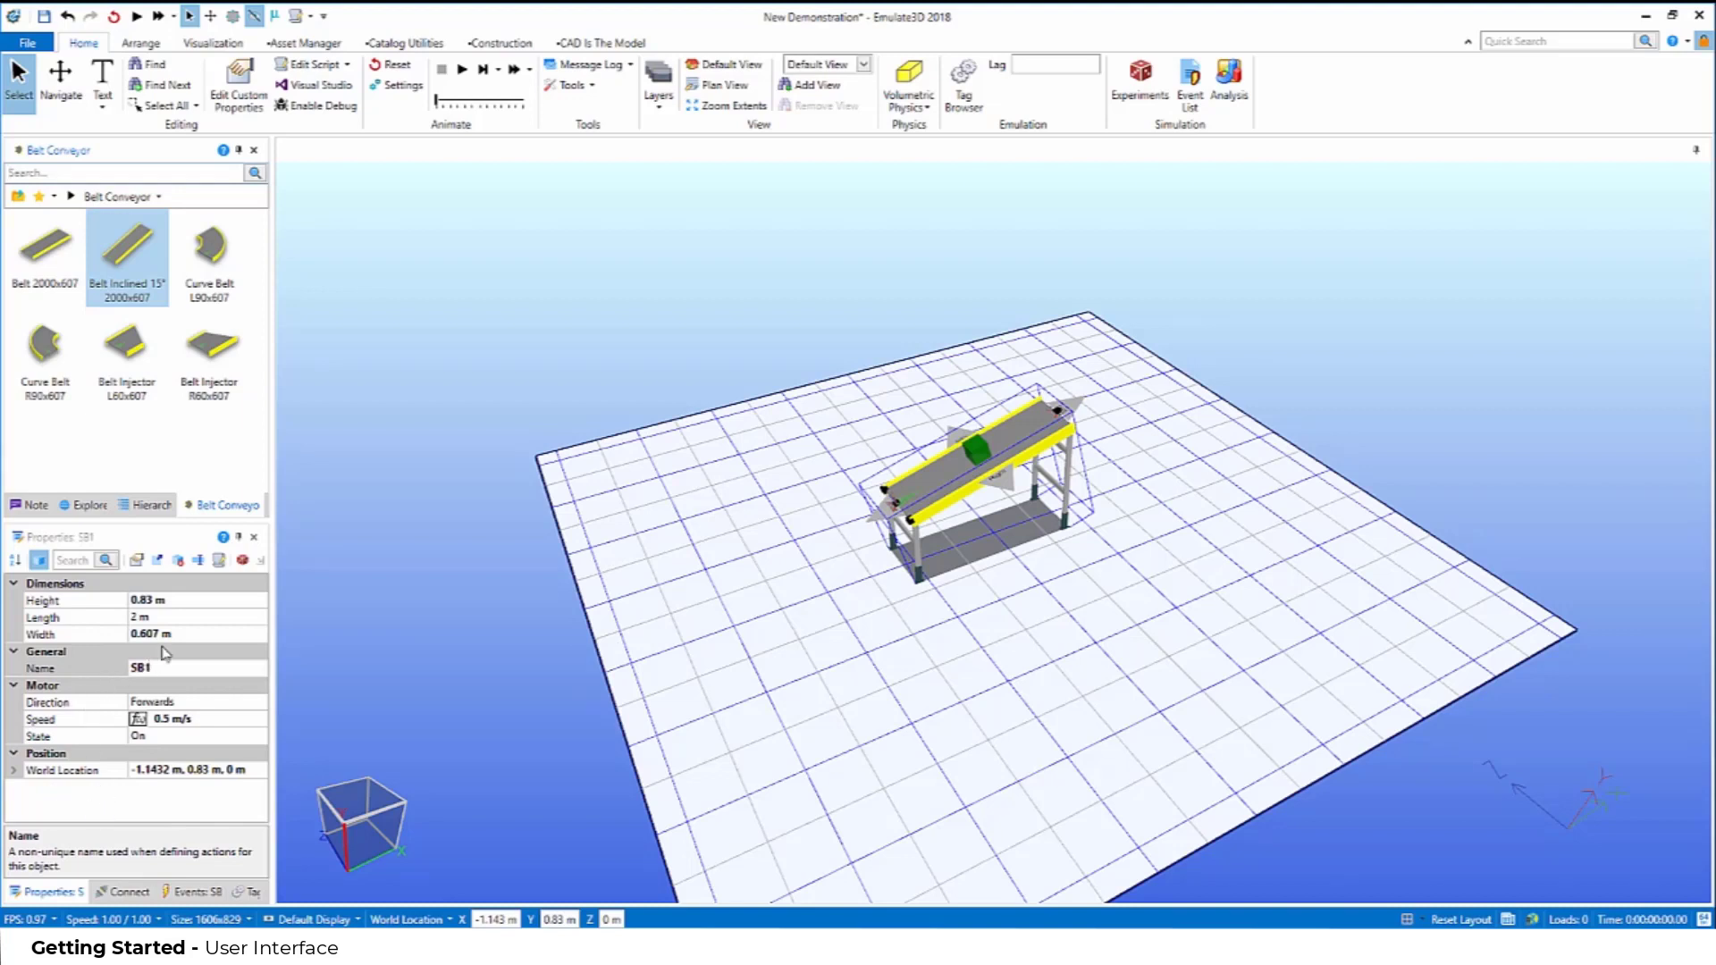
Change SB1's Length property from 2 to 3 m.
click(223, 618)
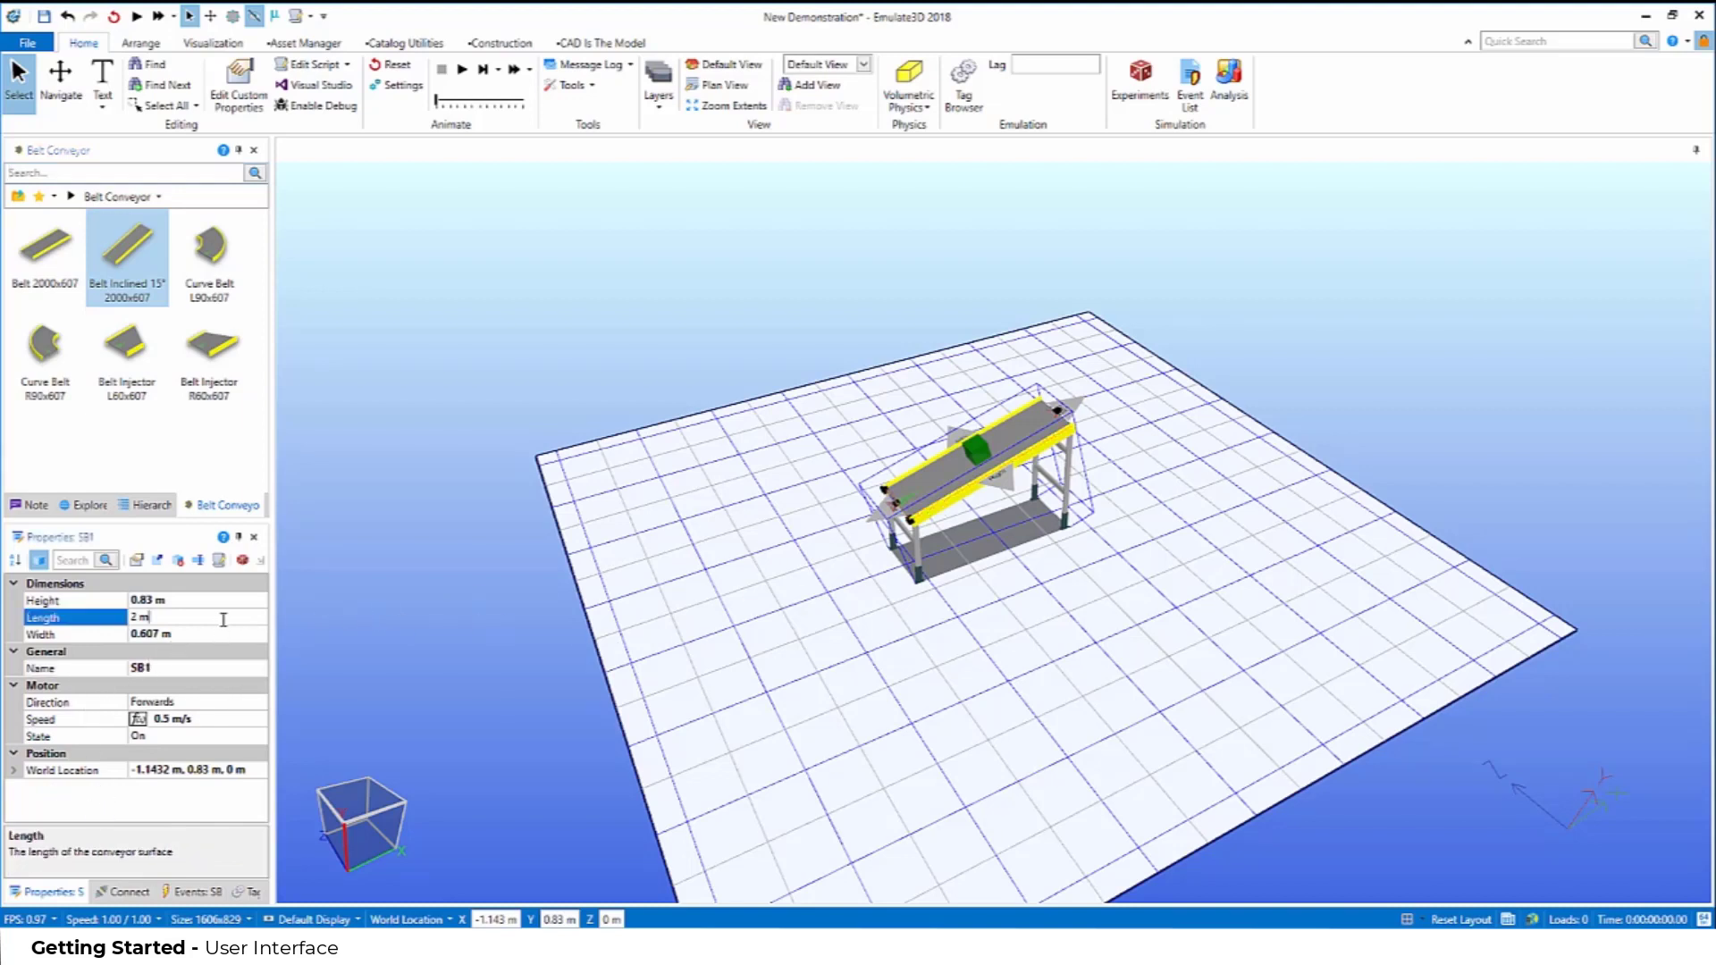
click(163, 618)
text(3)
key(Return)
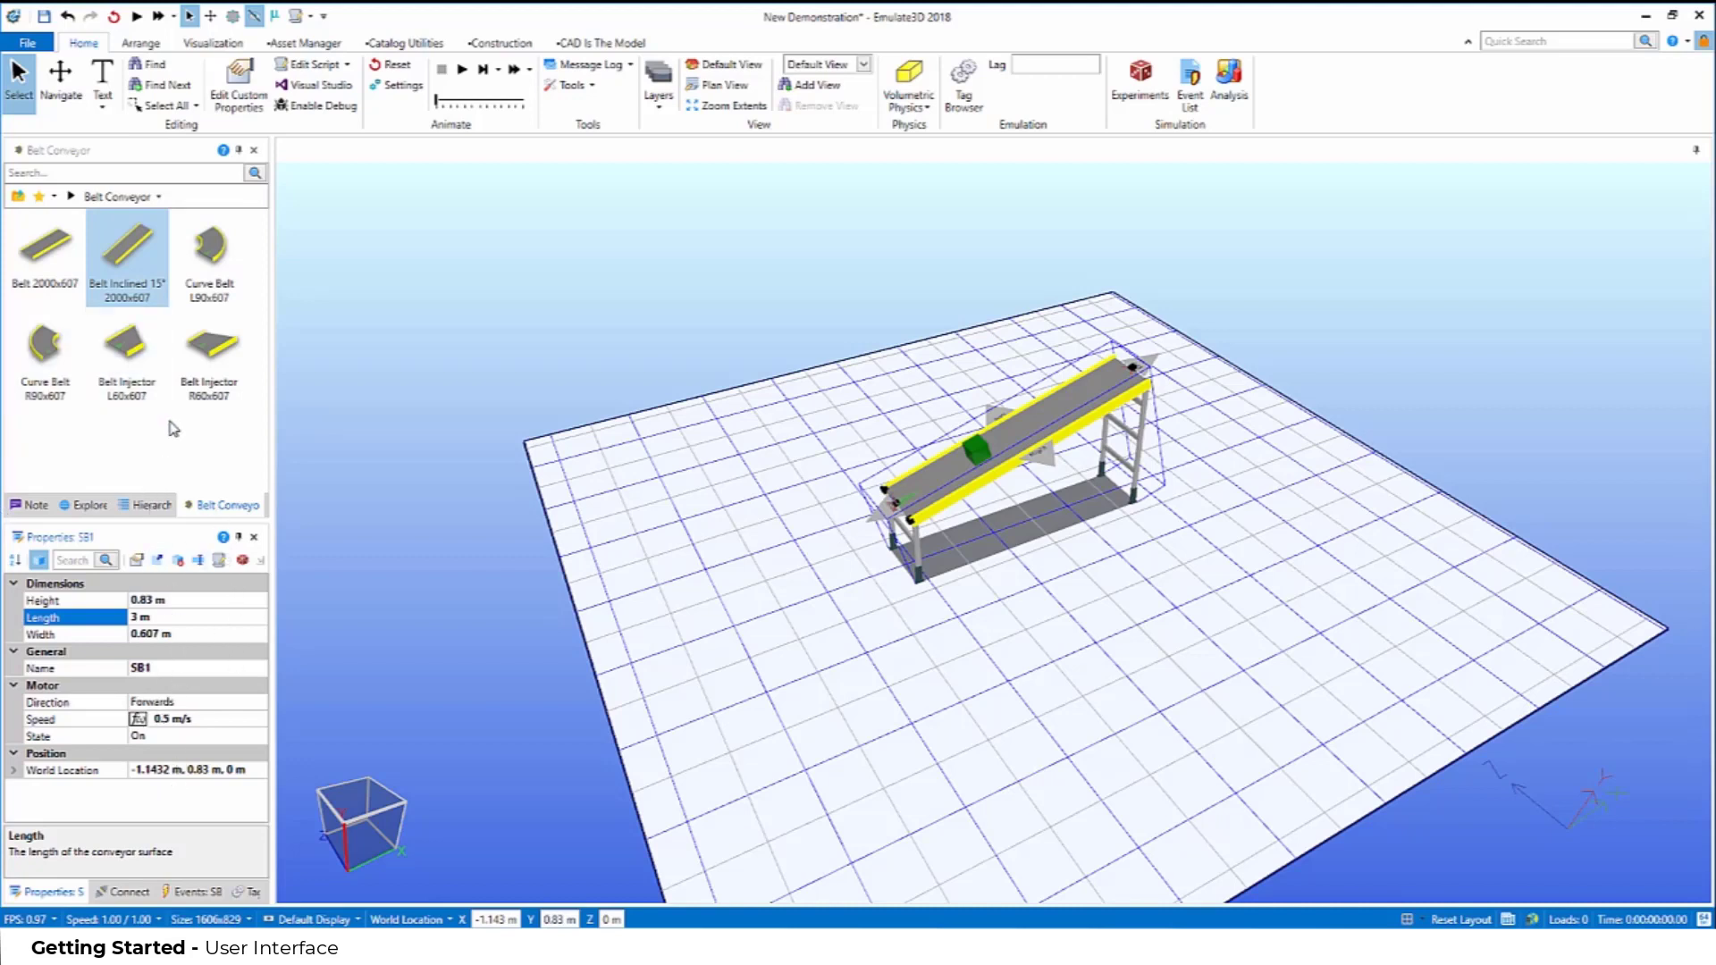
click(149, 506)
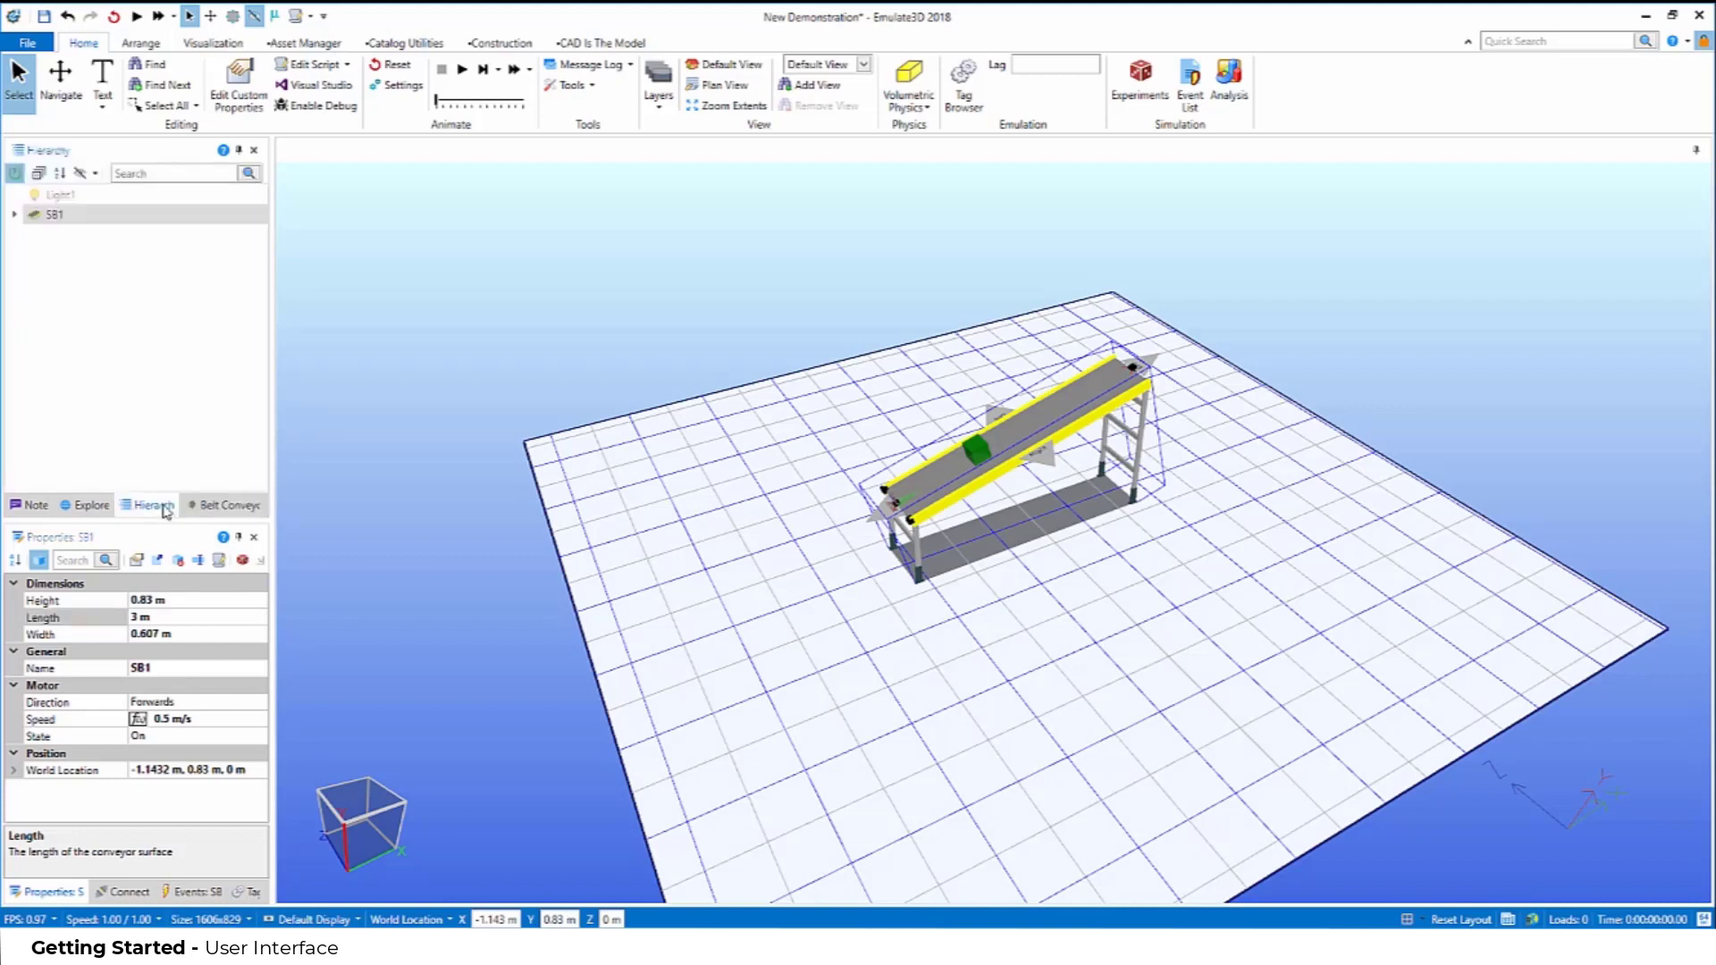
click(213, 507)
click(188, 891)
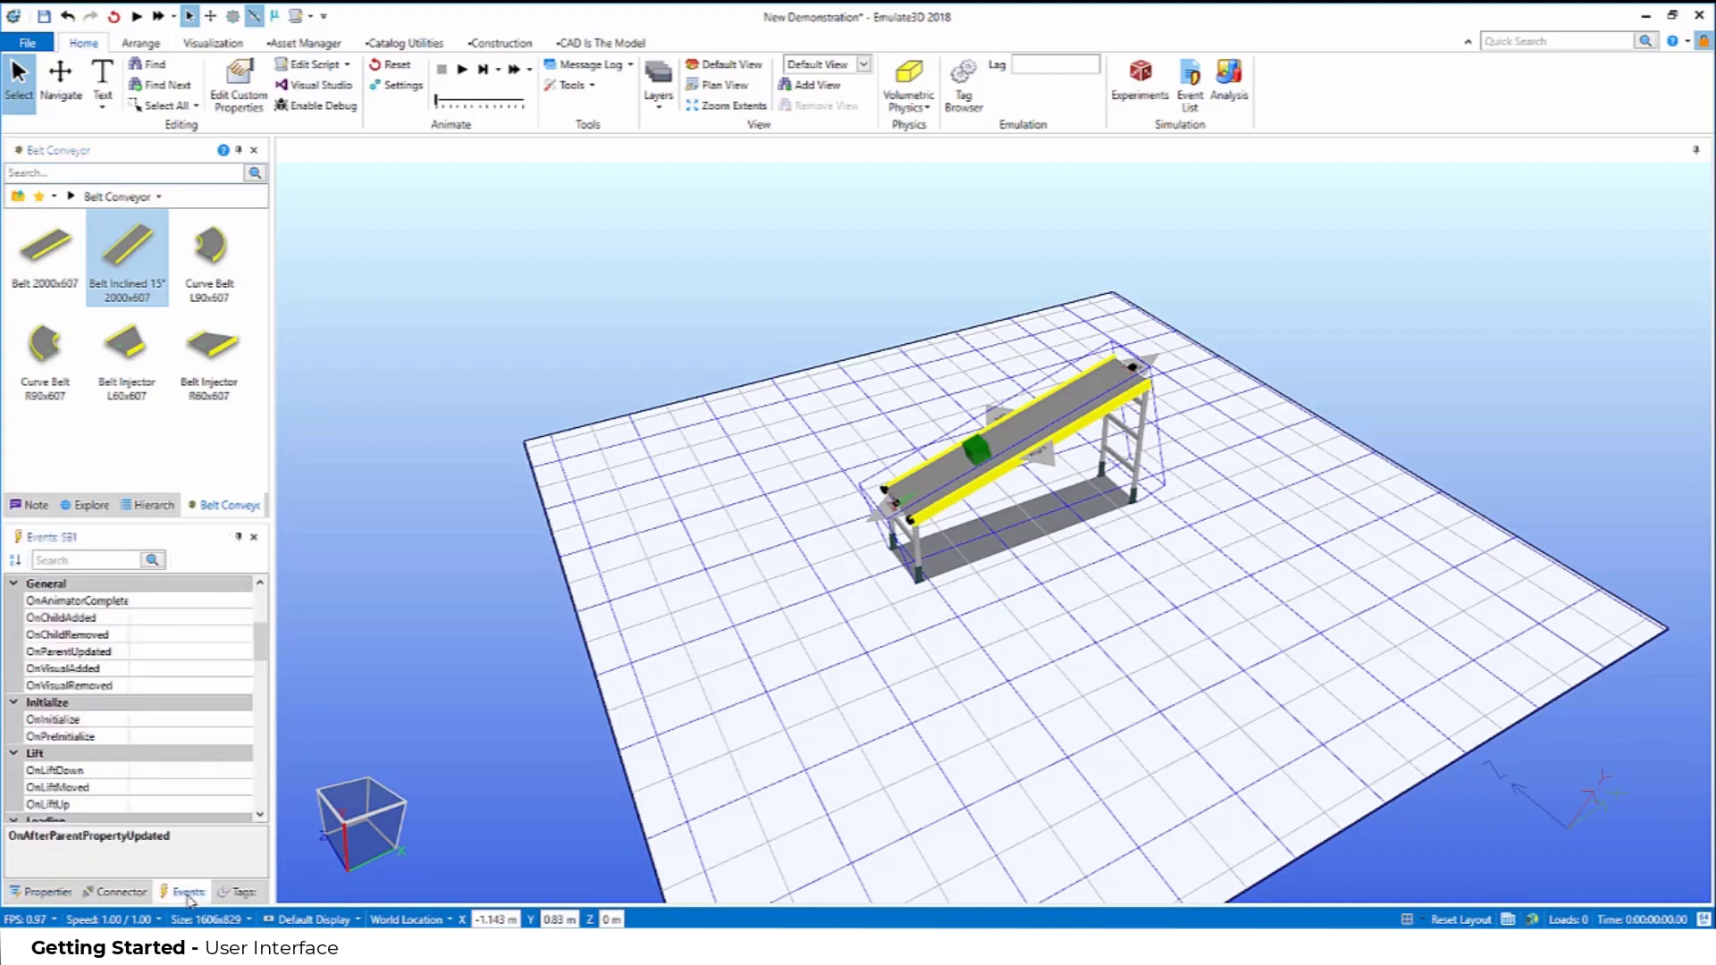
click(54, 891)
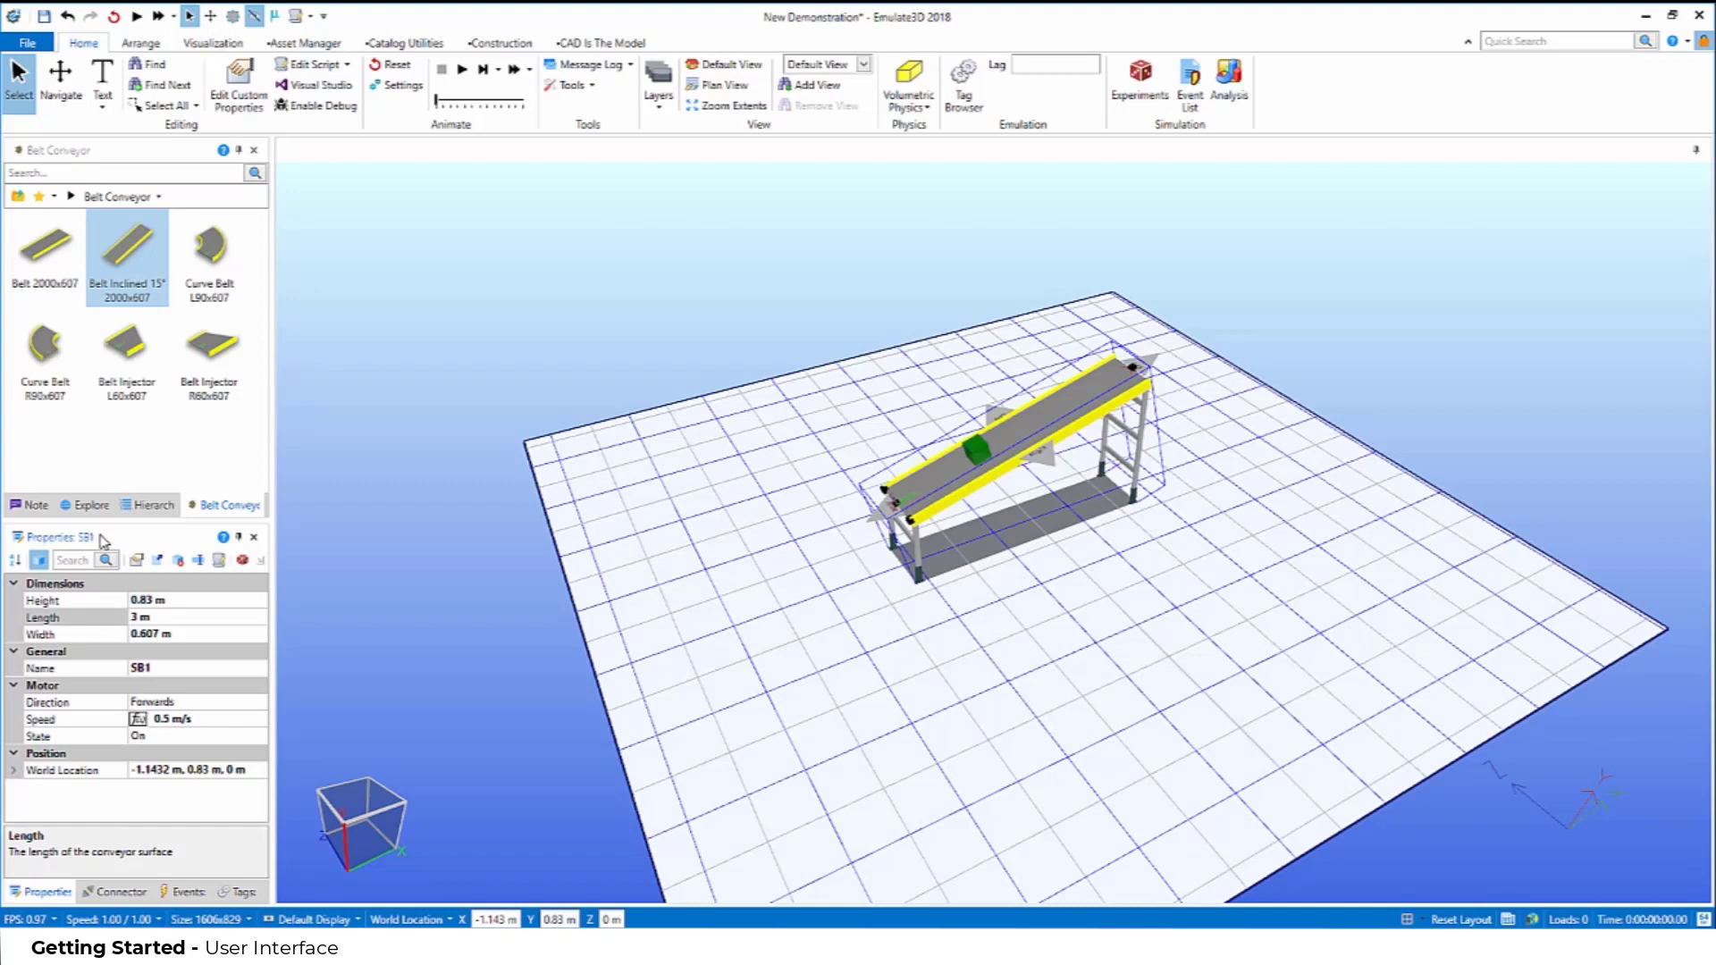
click(1704, 46)
drag(89, 148, 1629, 522)
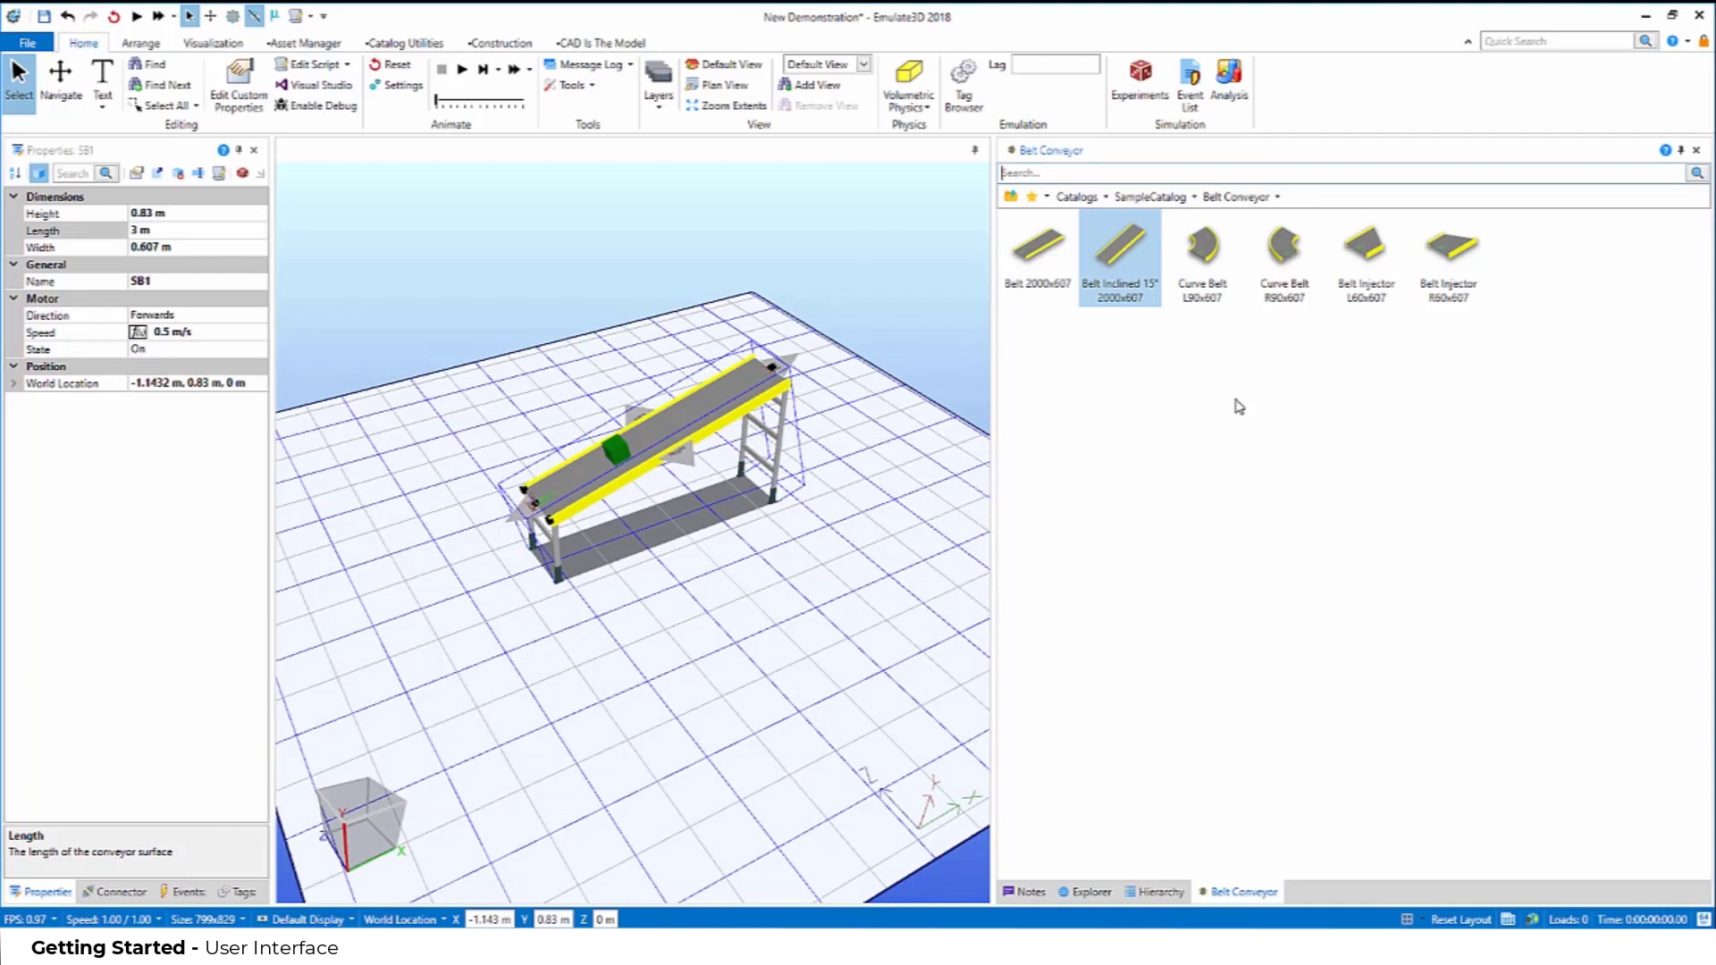
click(1462, 920)
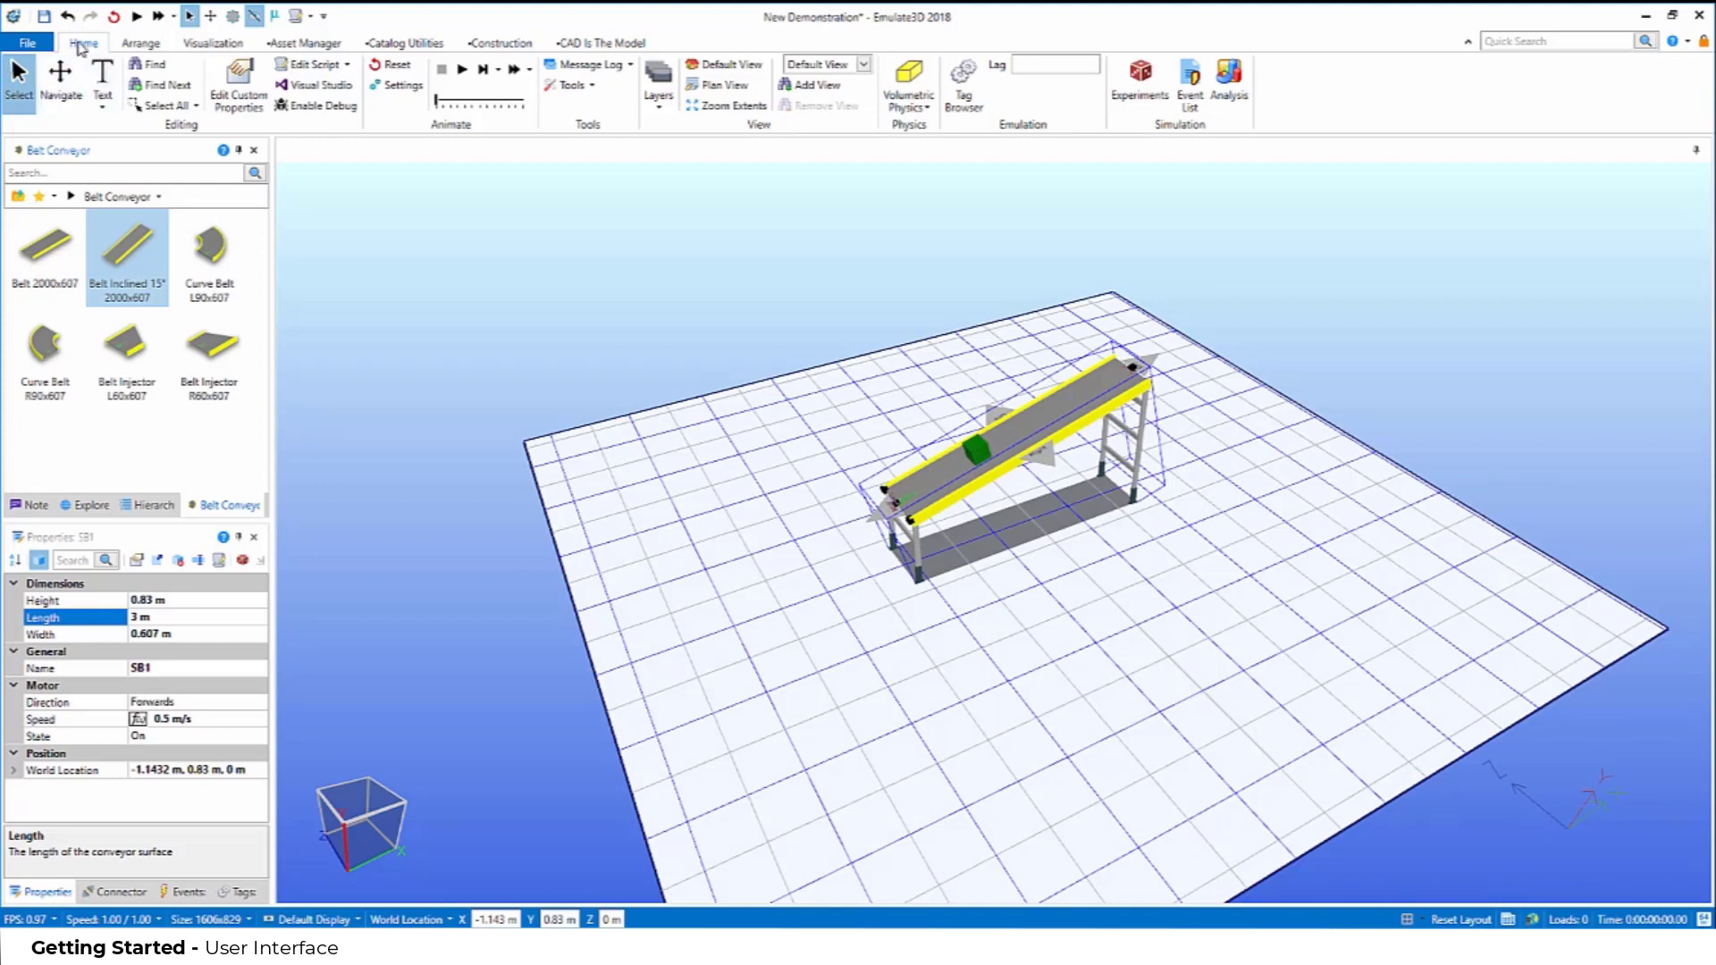
Run the simulation, stop it near 9 s after five boxes, and open the Tag Browser.
click(462, 71)
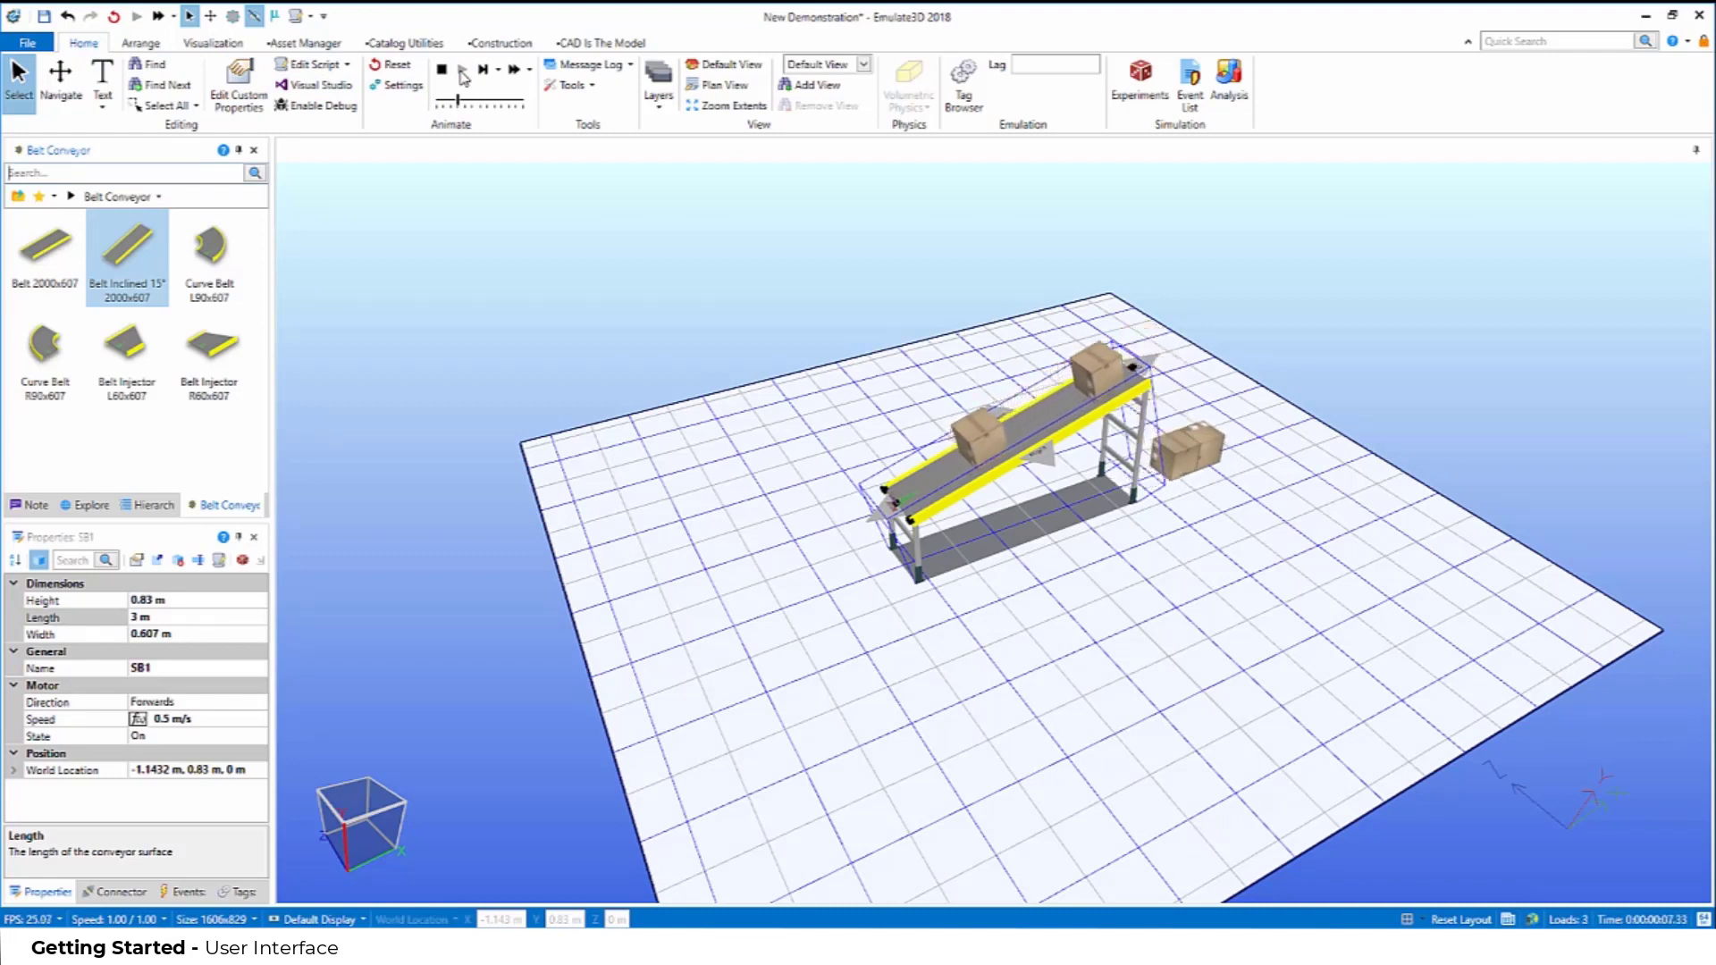
click(444, 72)
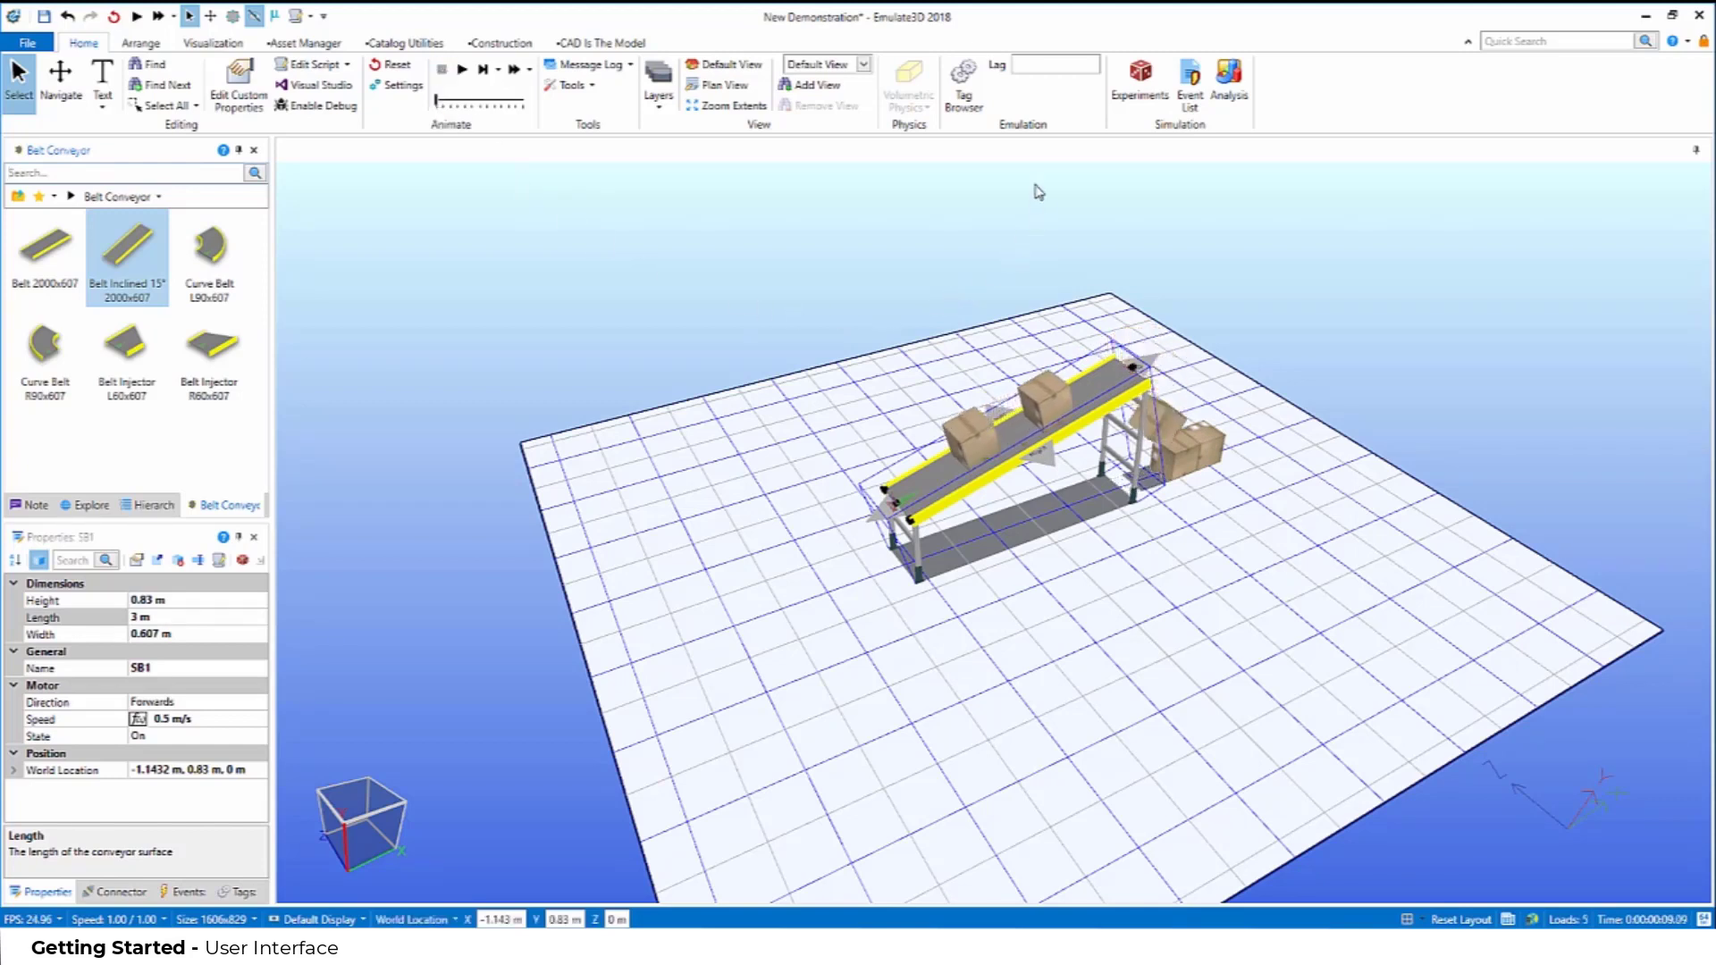
click(963, 85)
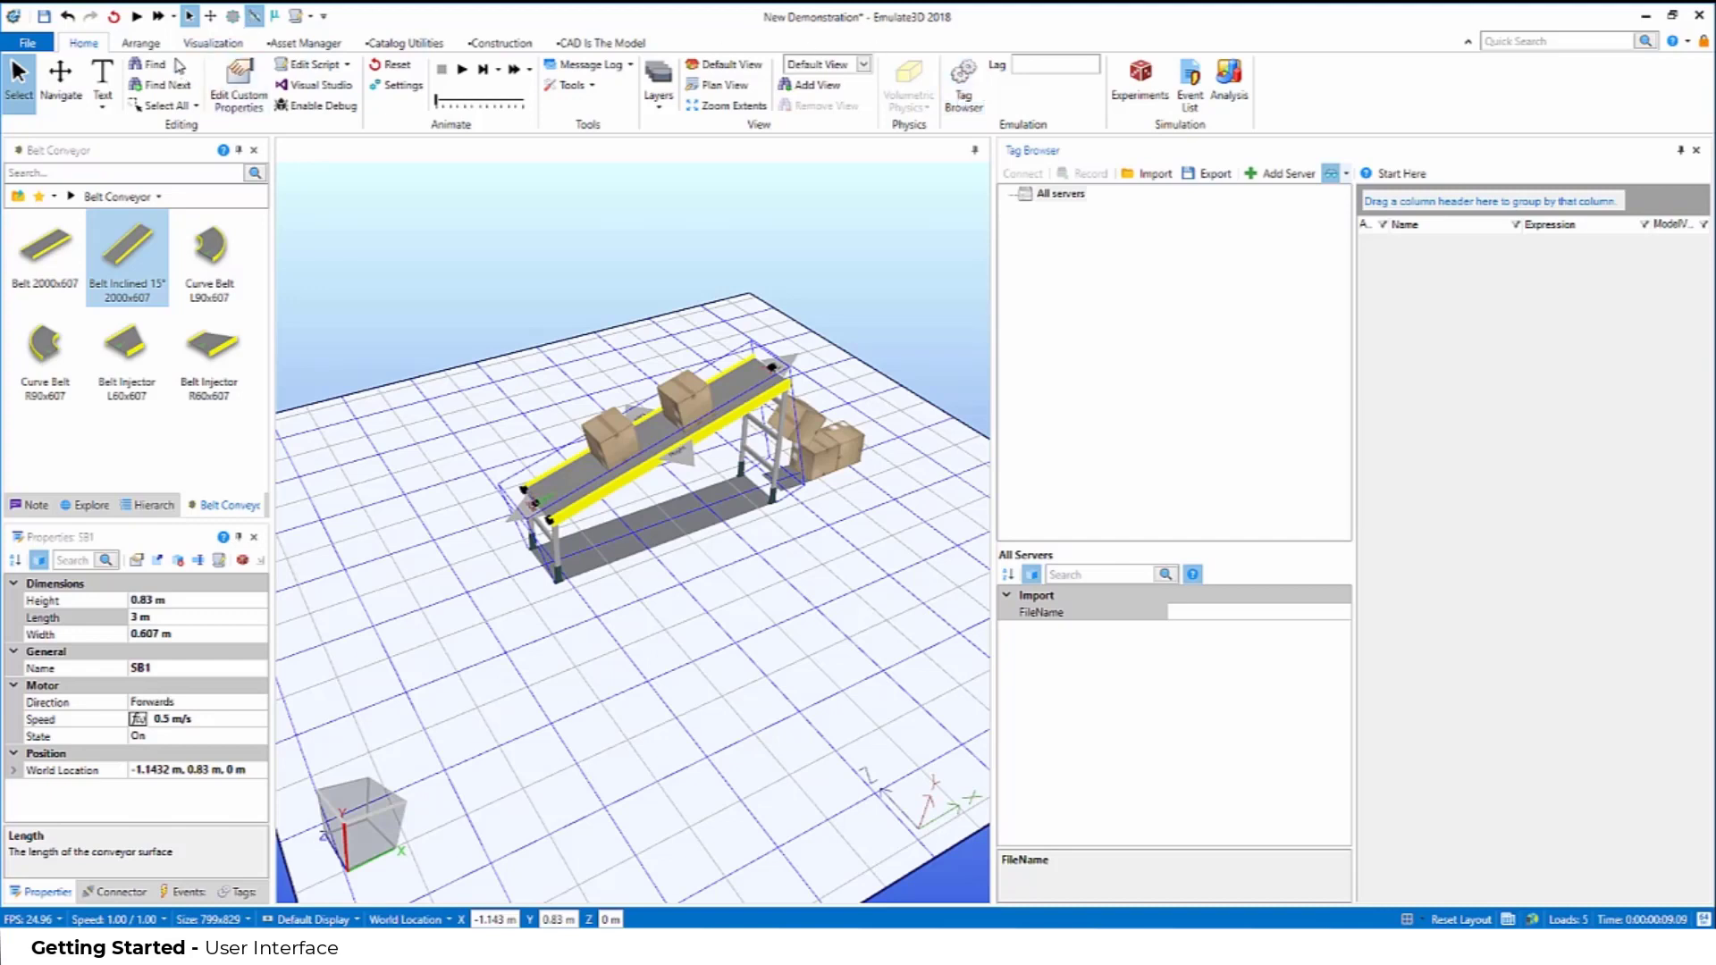
Browse the Arrange, Visualization and Home ribbon tabs, ending on the Construction tools.
click(150, 48)
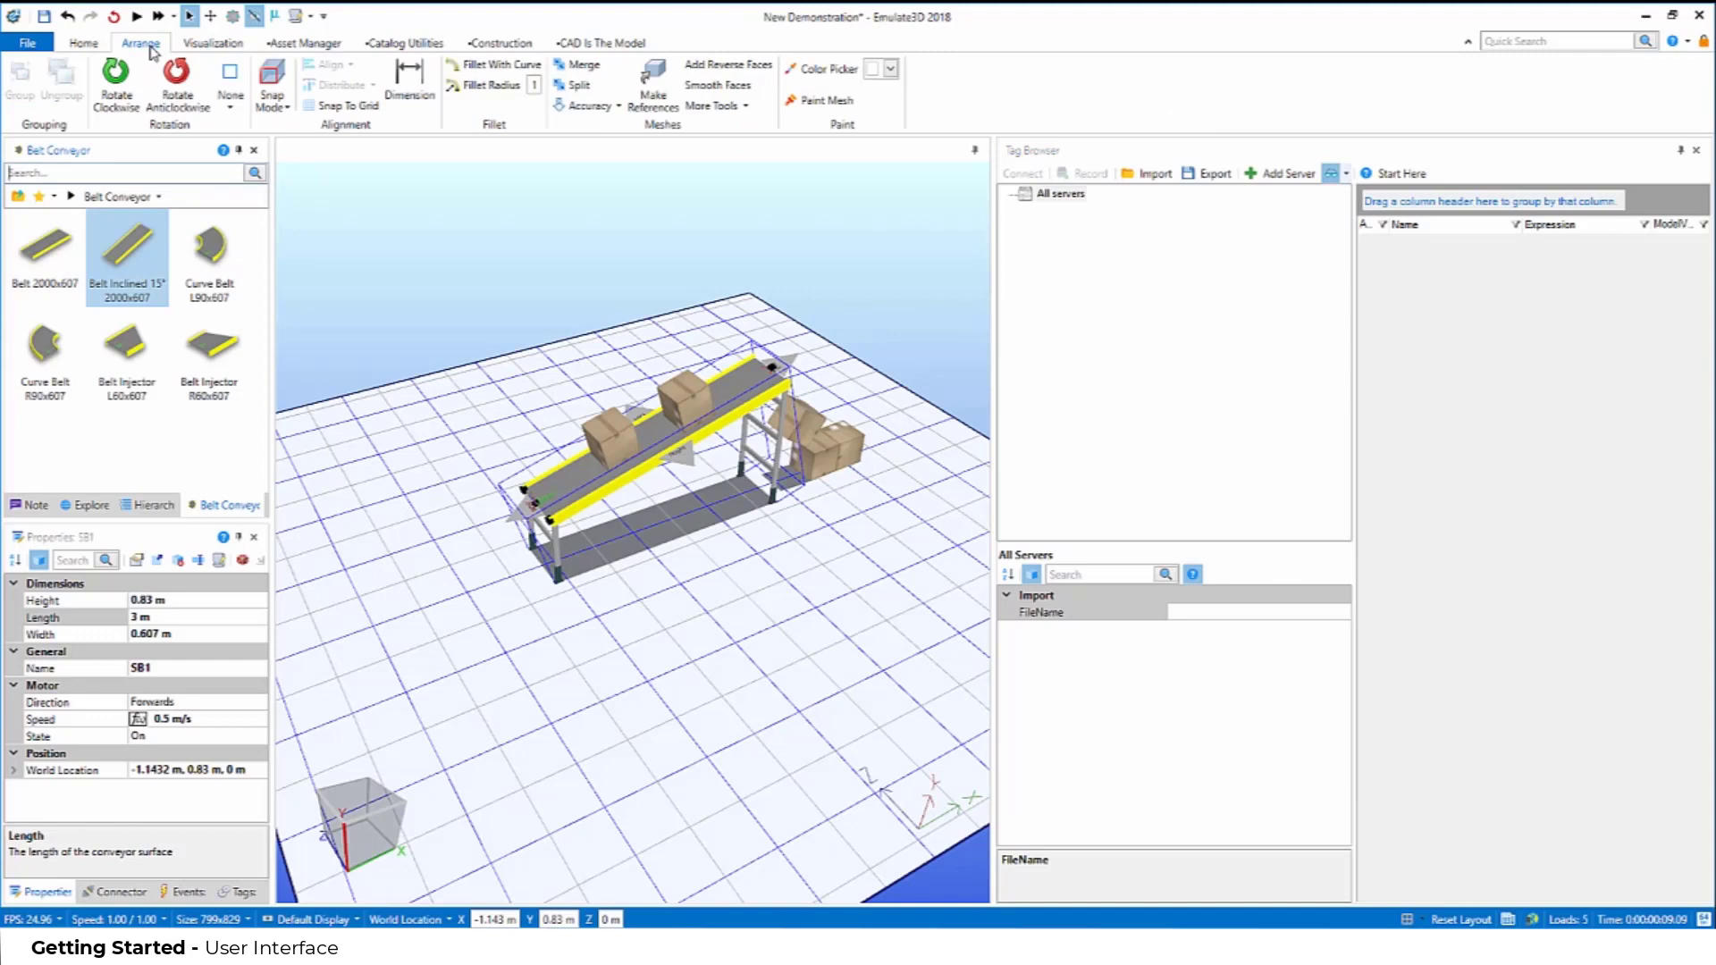
click(228, 47)
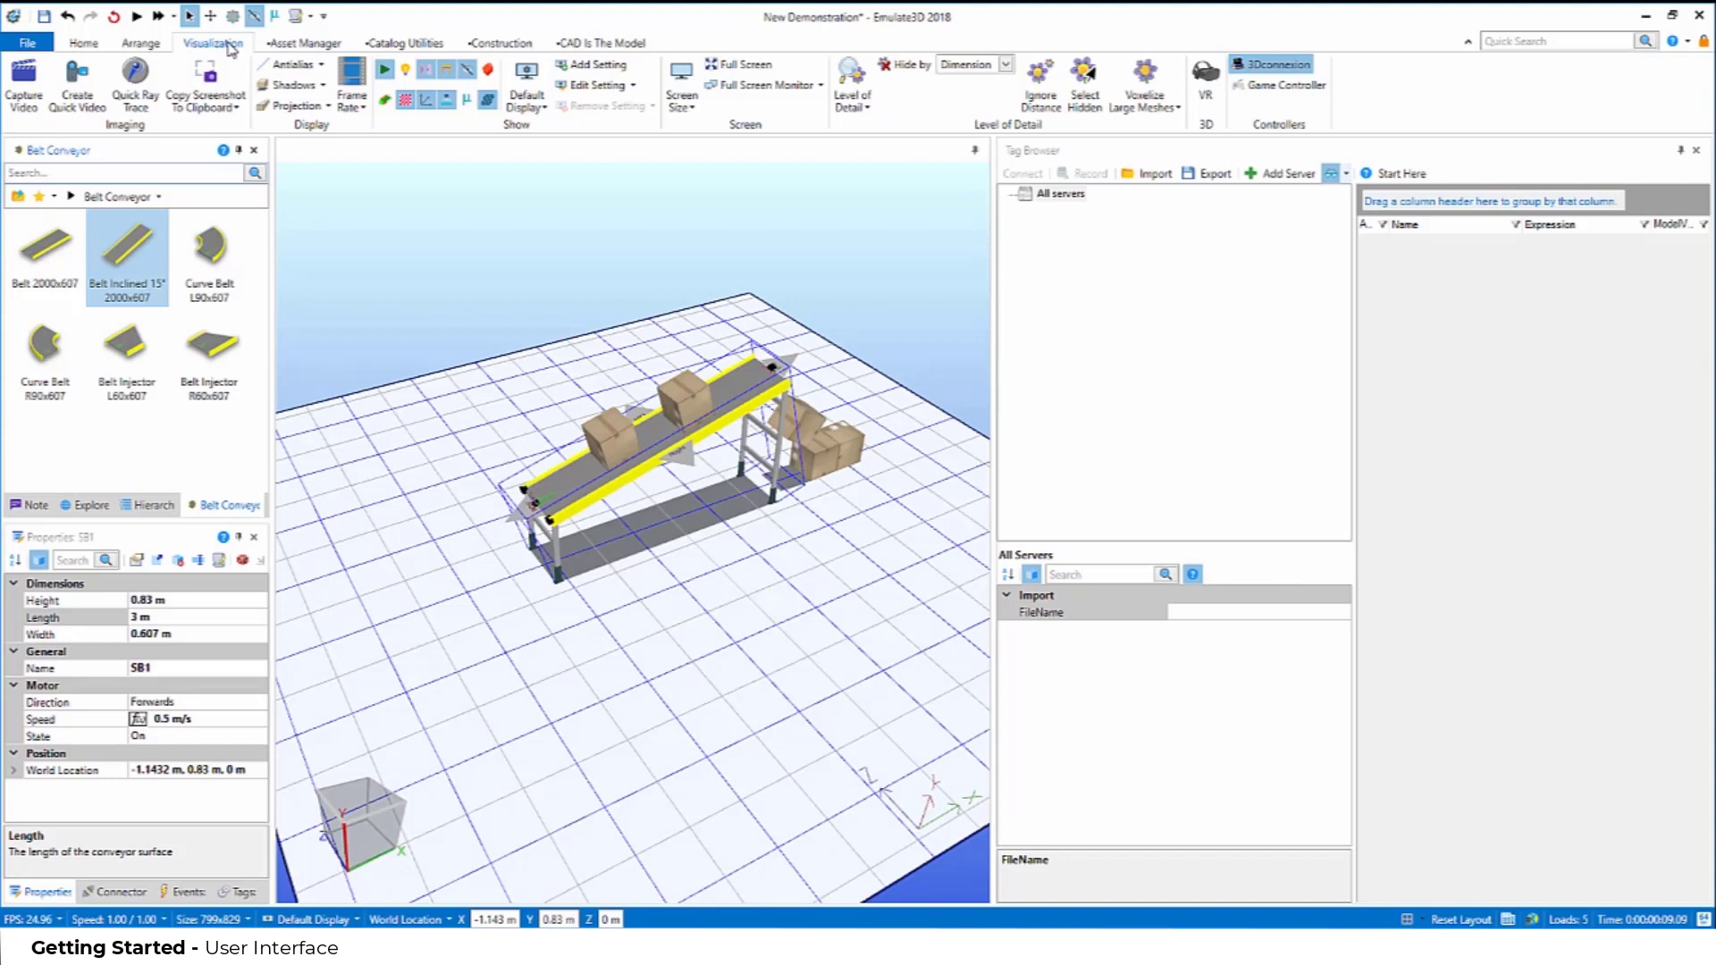
click(96, 45)
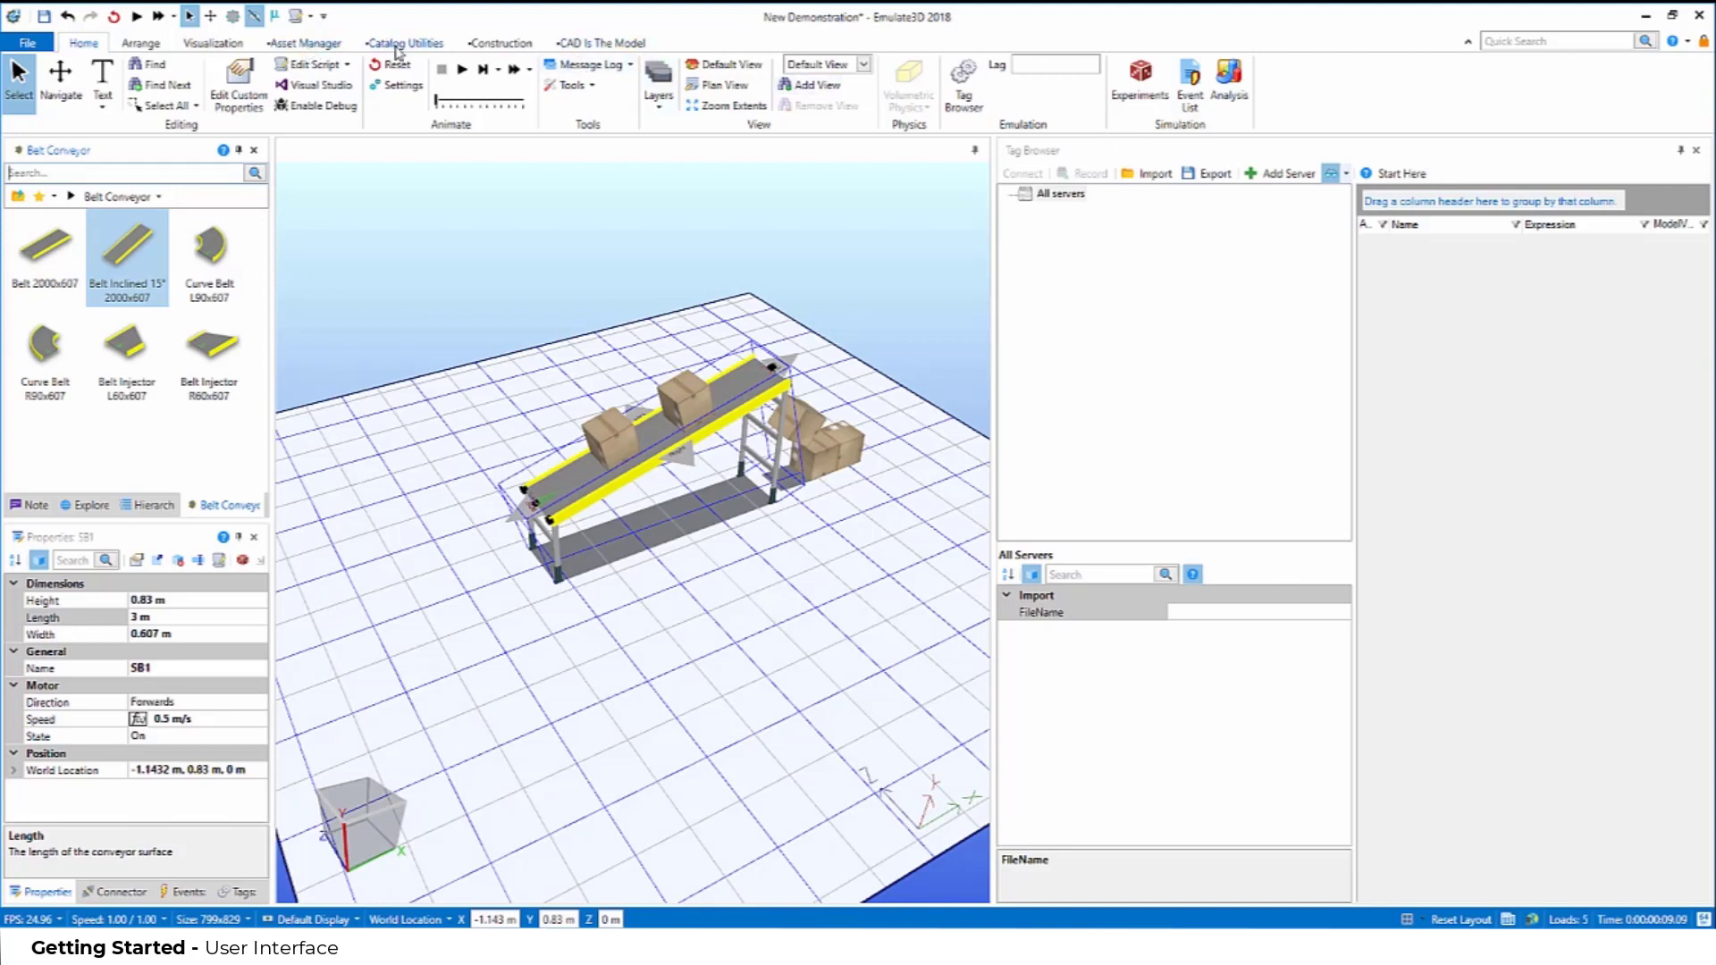
click(500, 44)
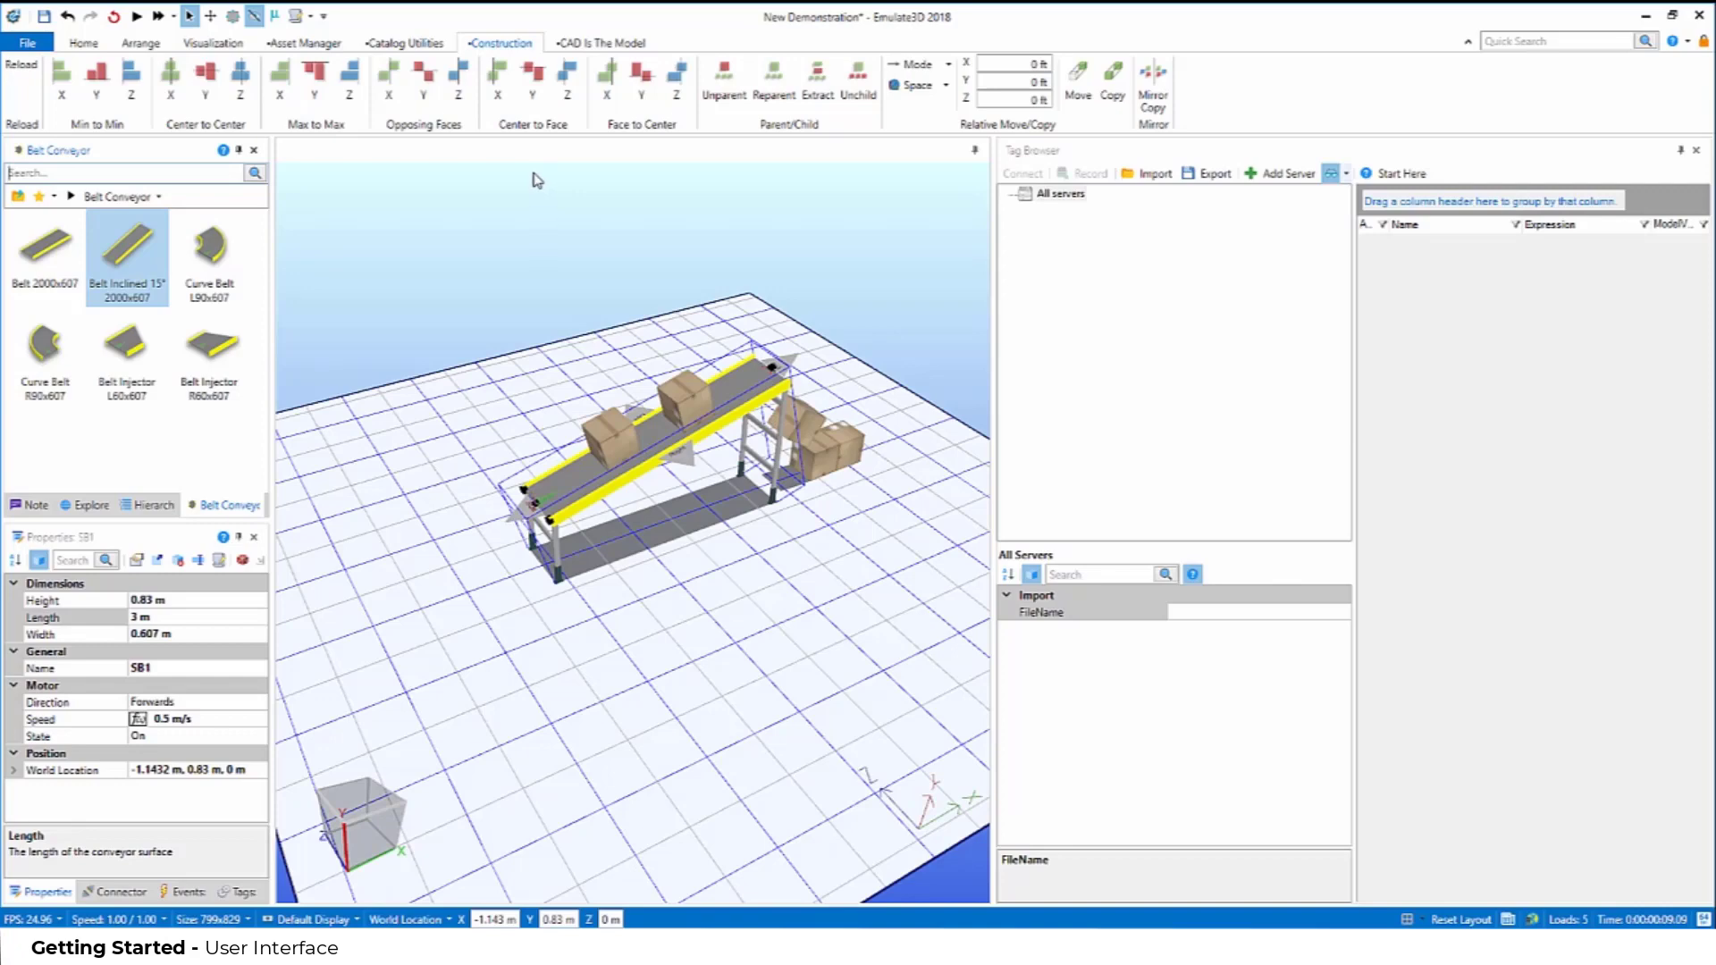
Open the program Options, move the window toward the centre, and show the Units page.
click(28, 43)
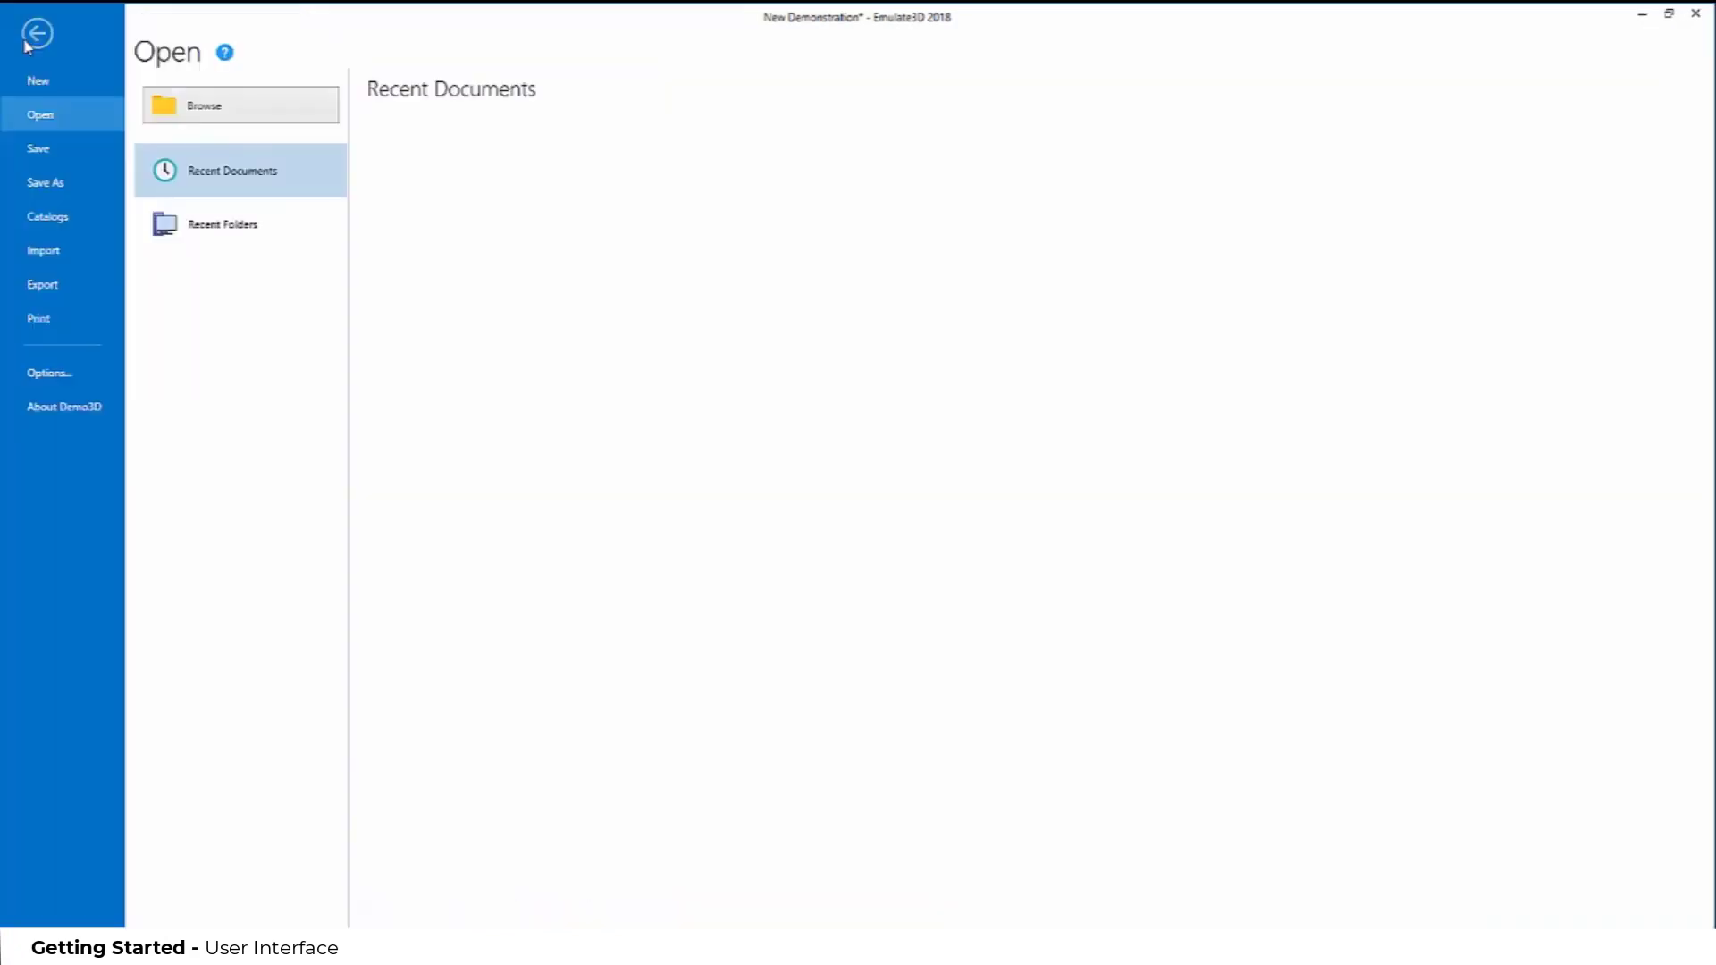
click(81, 372)
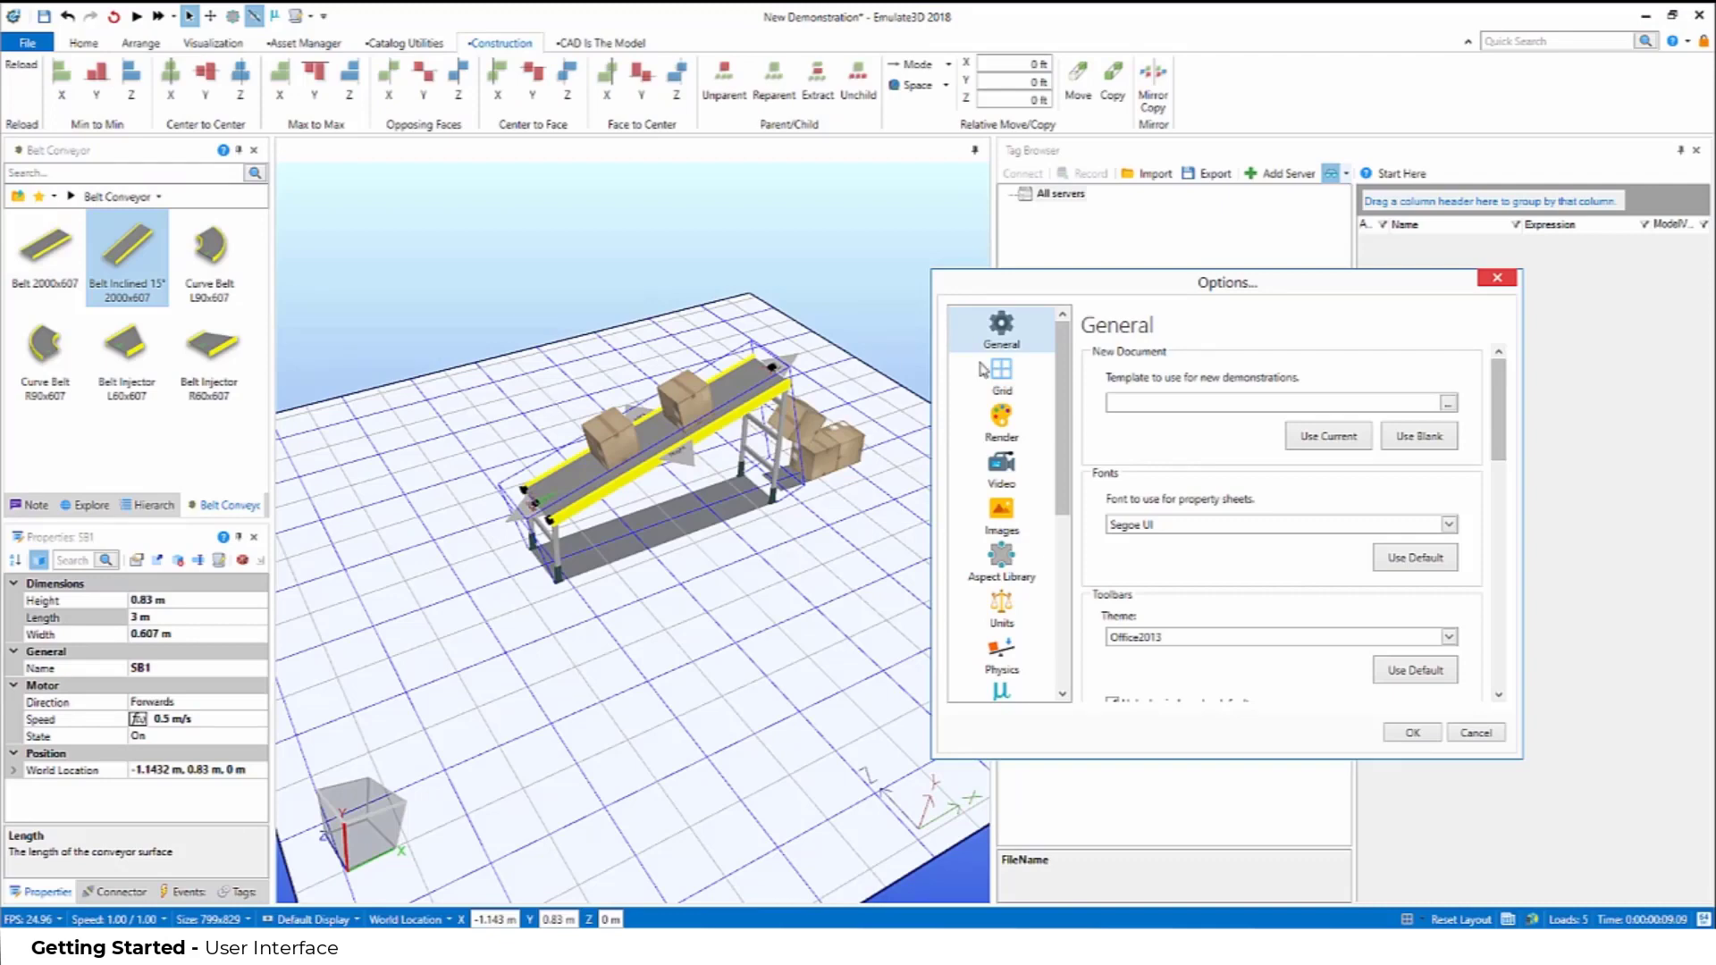
drag(1185, 291, 761, 185)
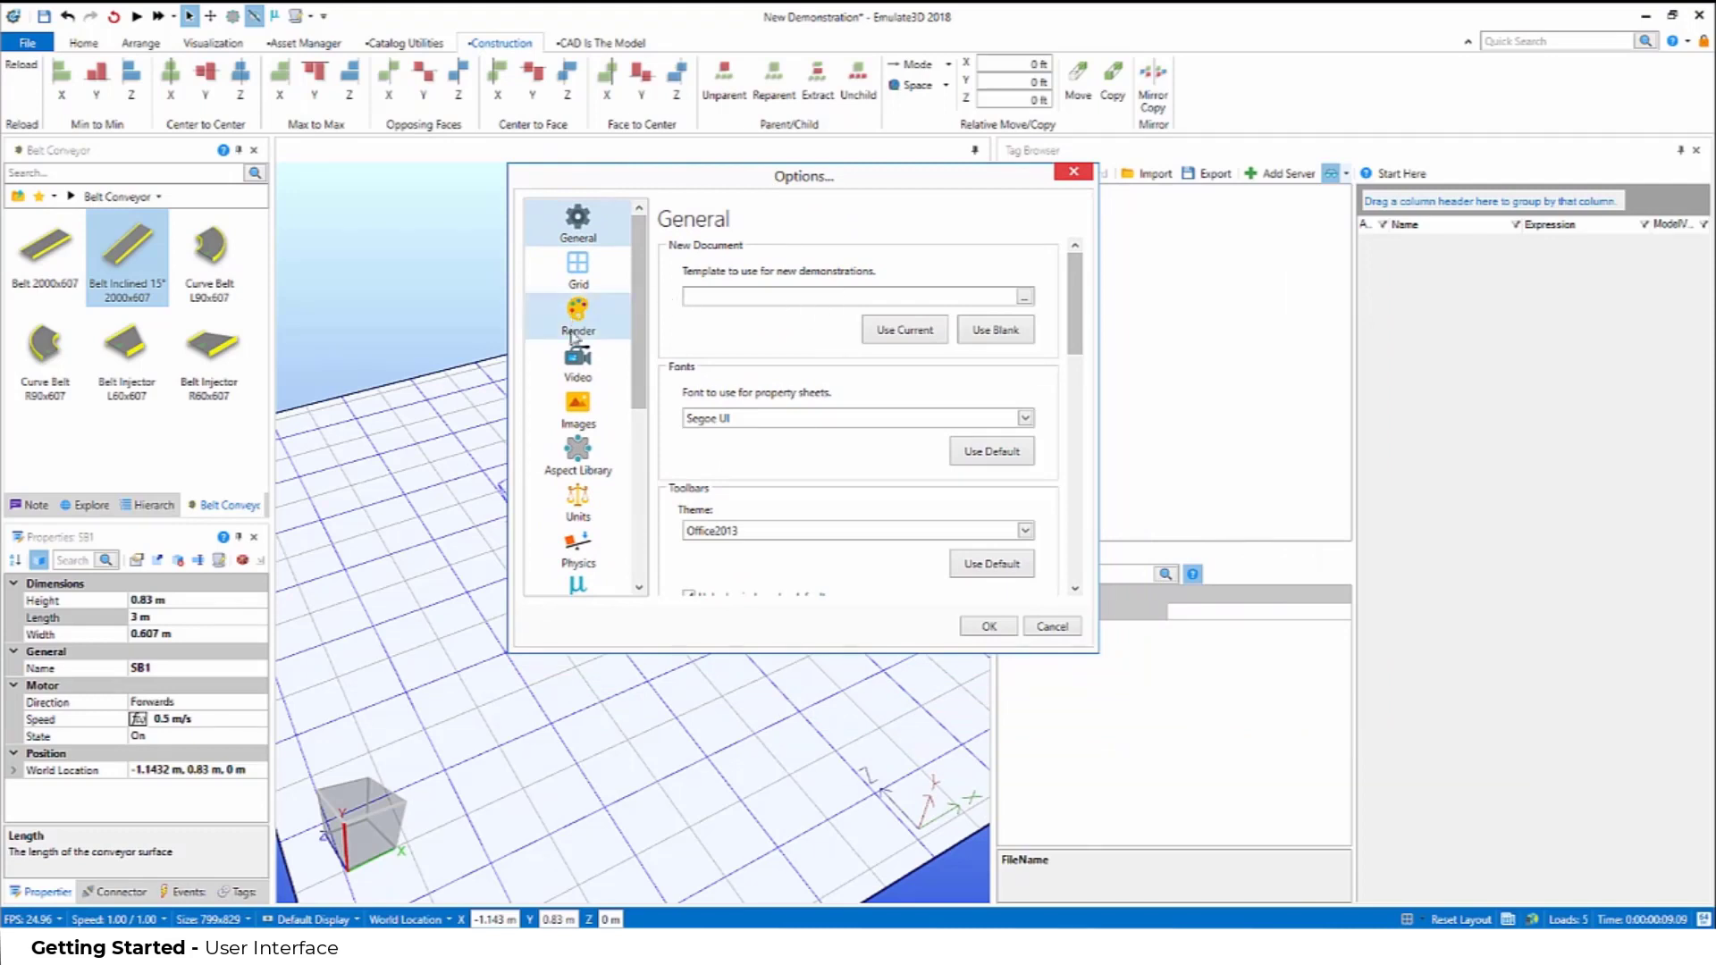
click(577, 509)
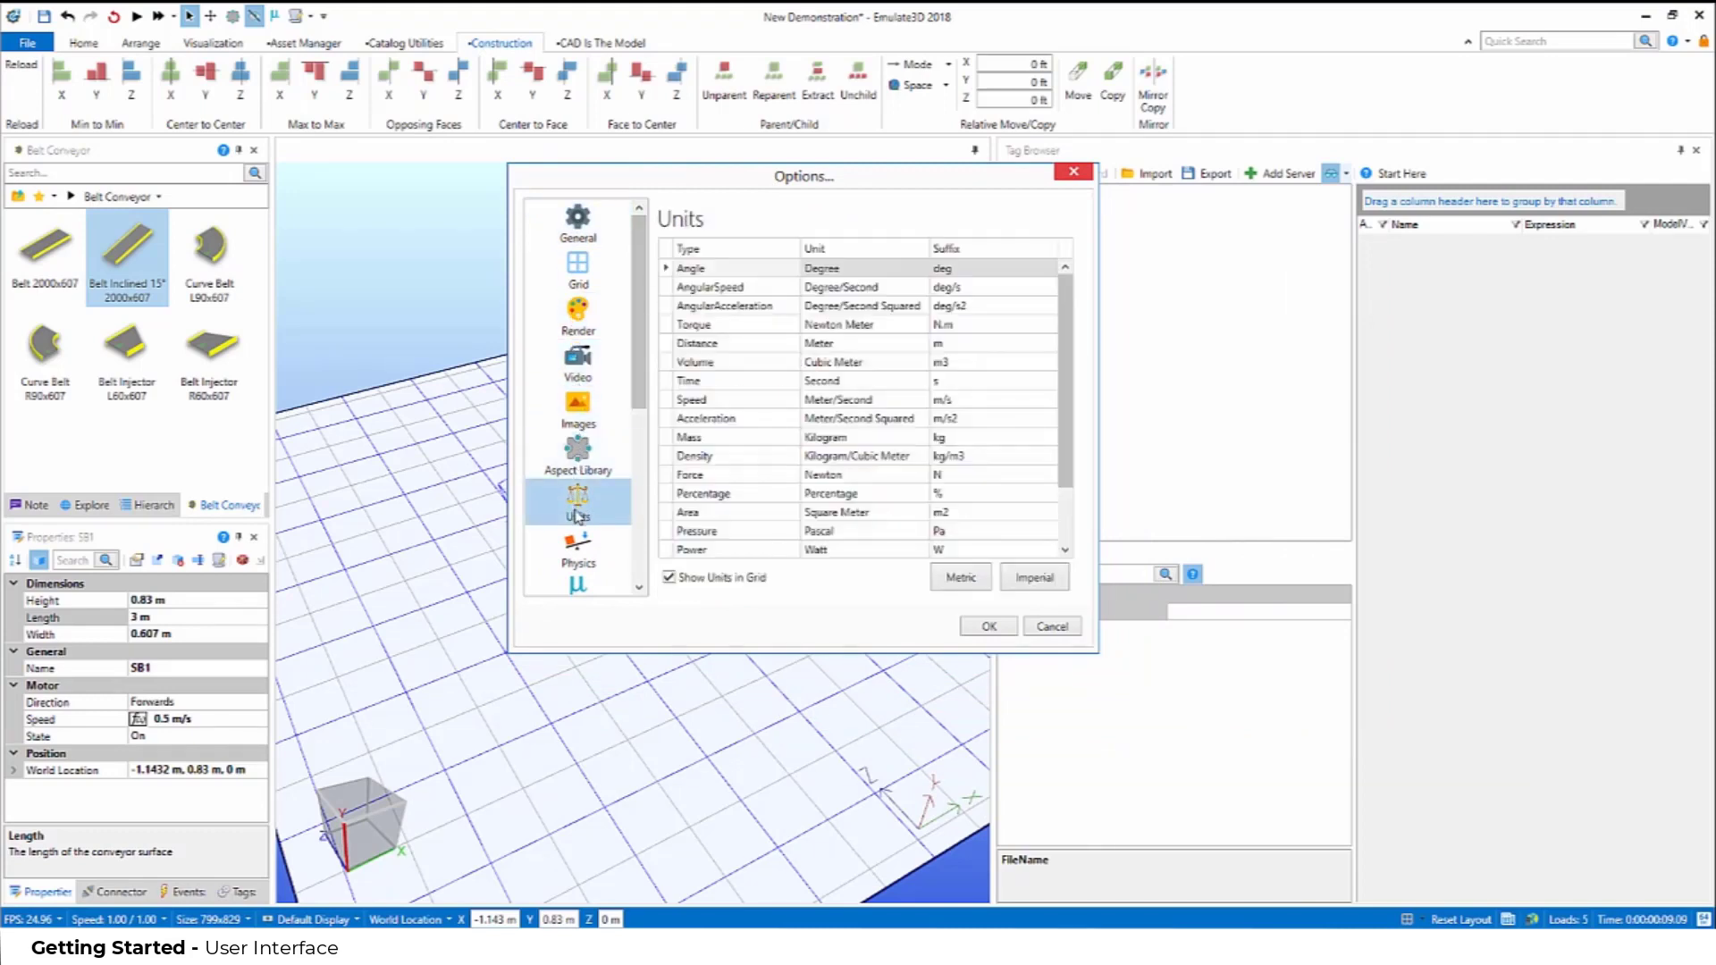
Set Speed to Foot/Minute, then switch the unit table to Imperial and back to Metric.
click(882, 401)
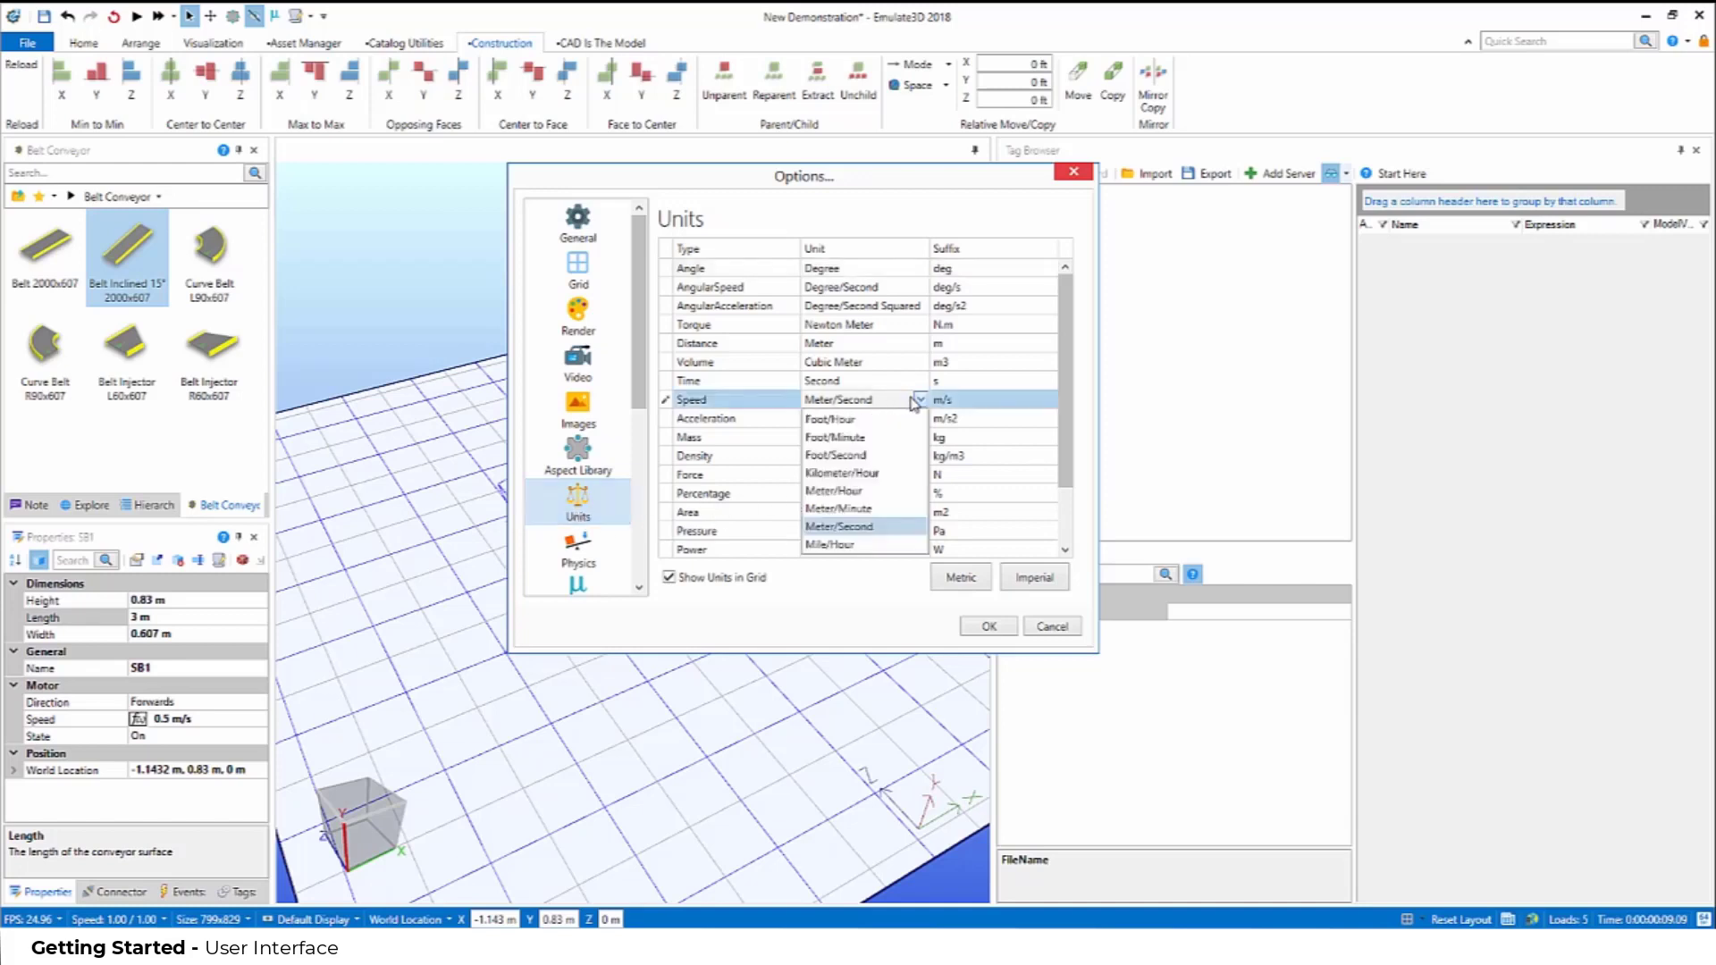
click(919, 400)
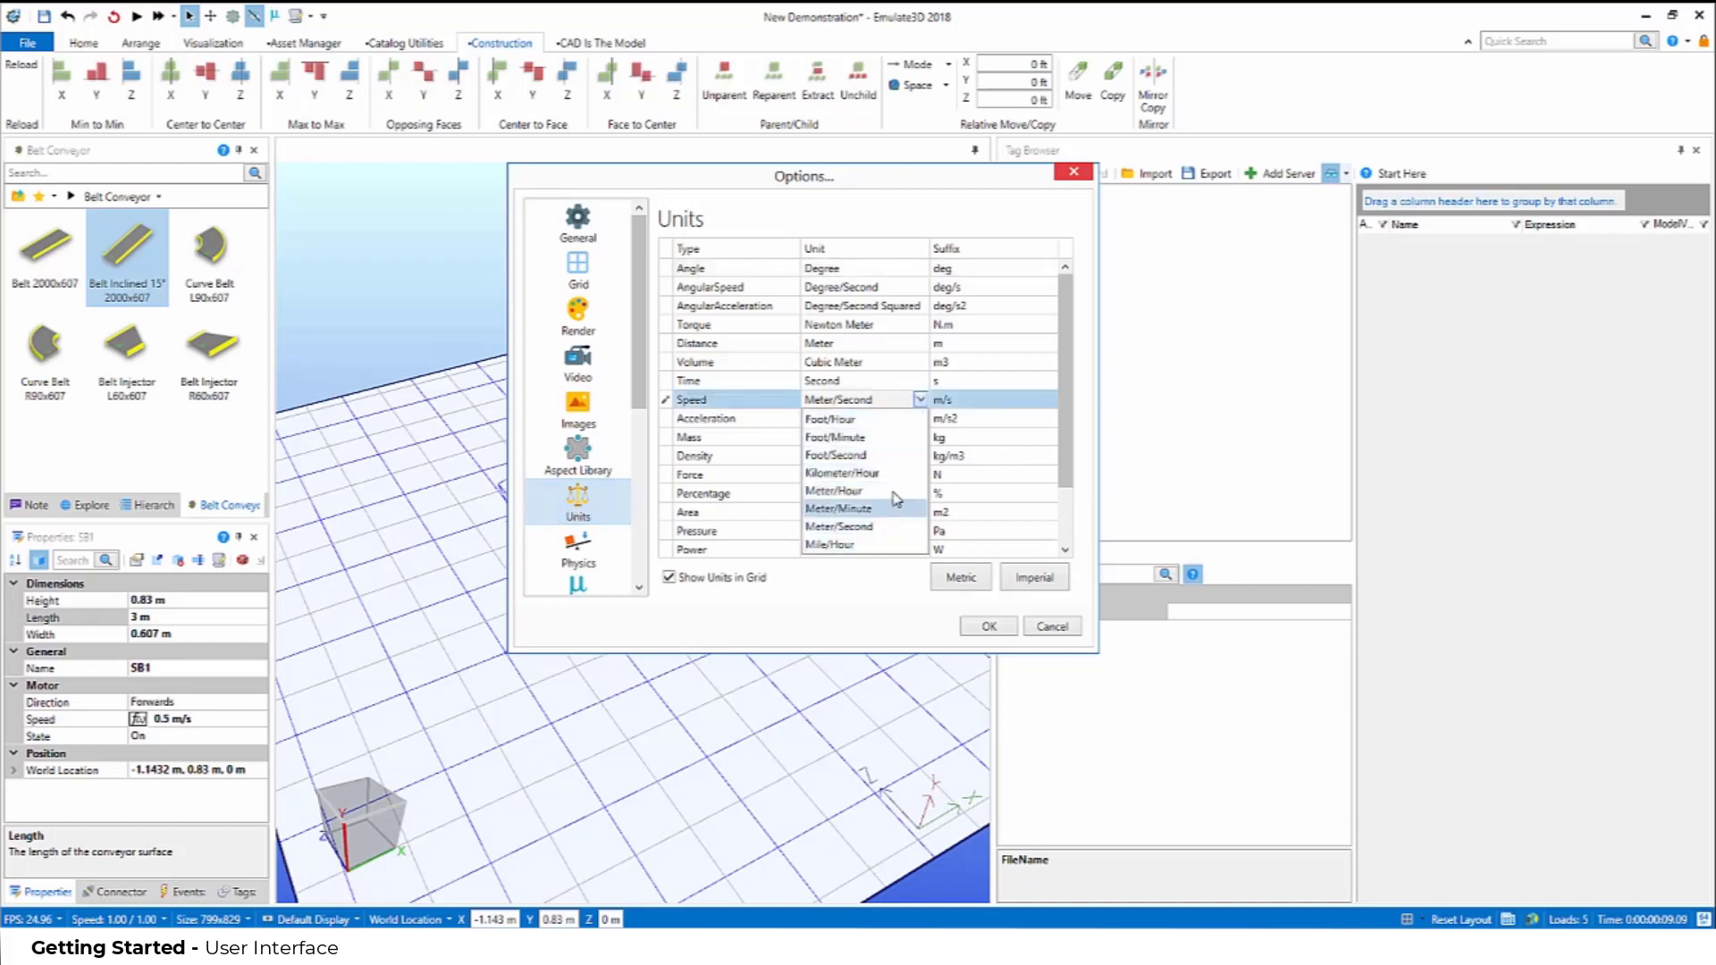
click(884, 439)
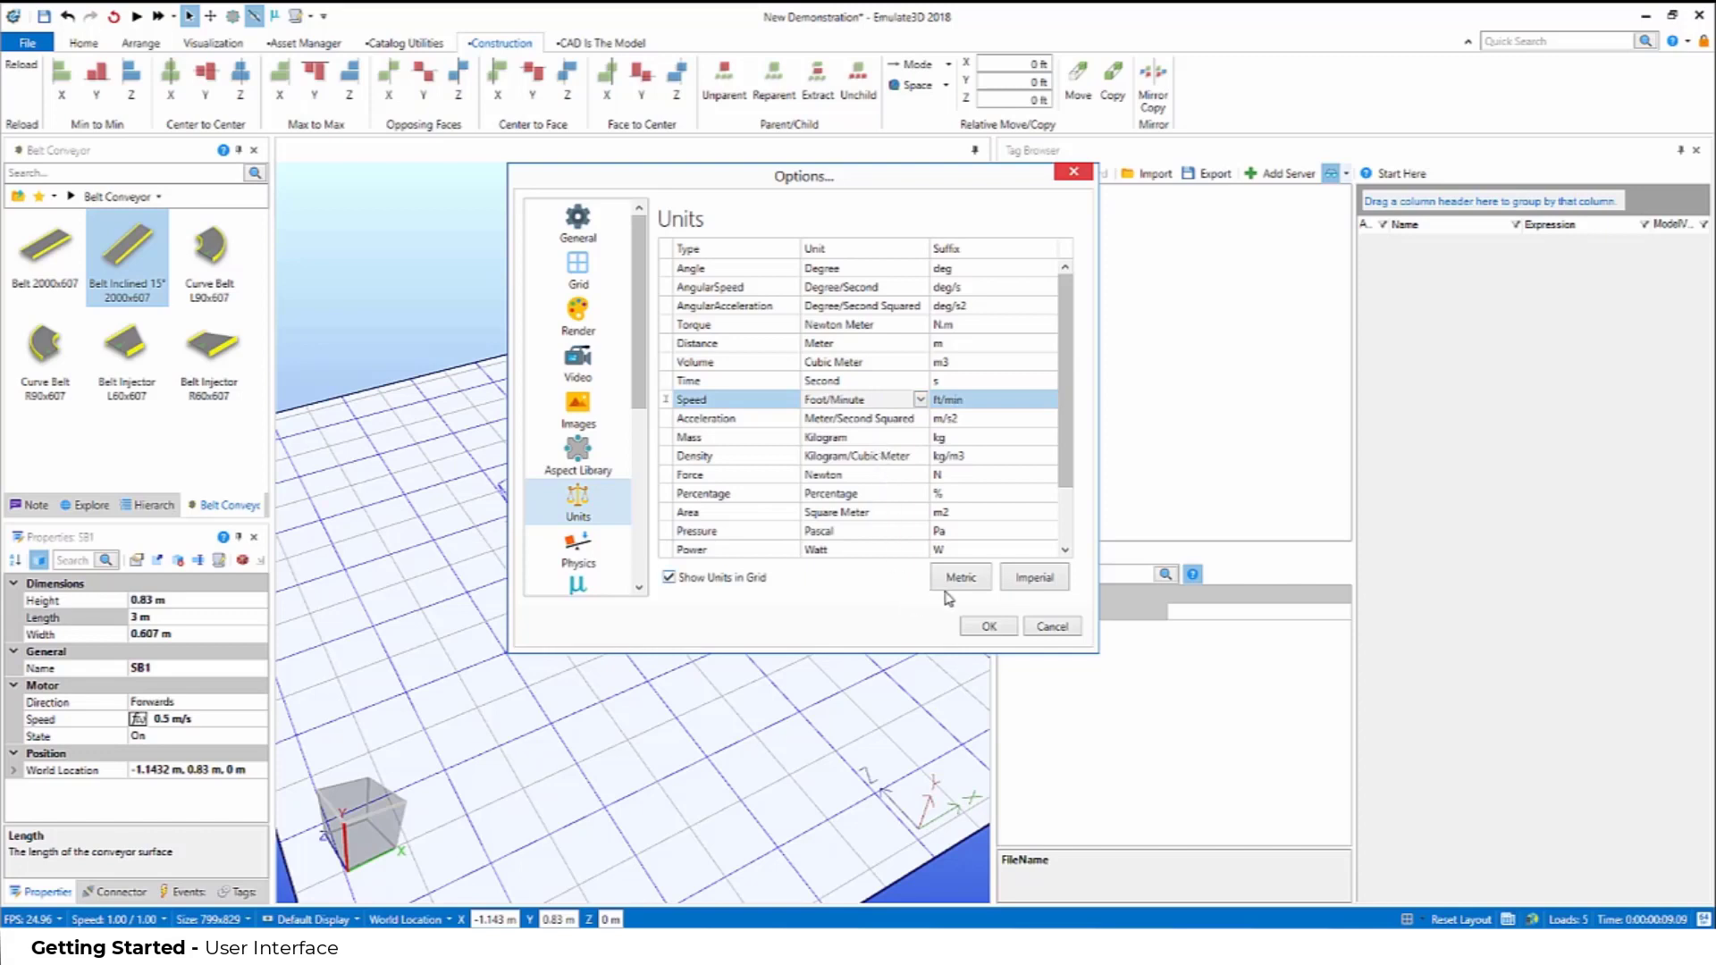
click(1019, 586)
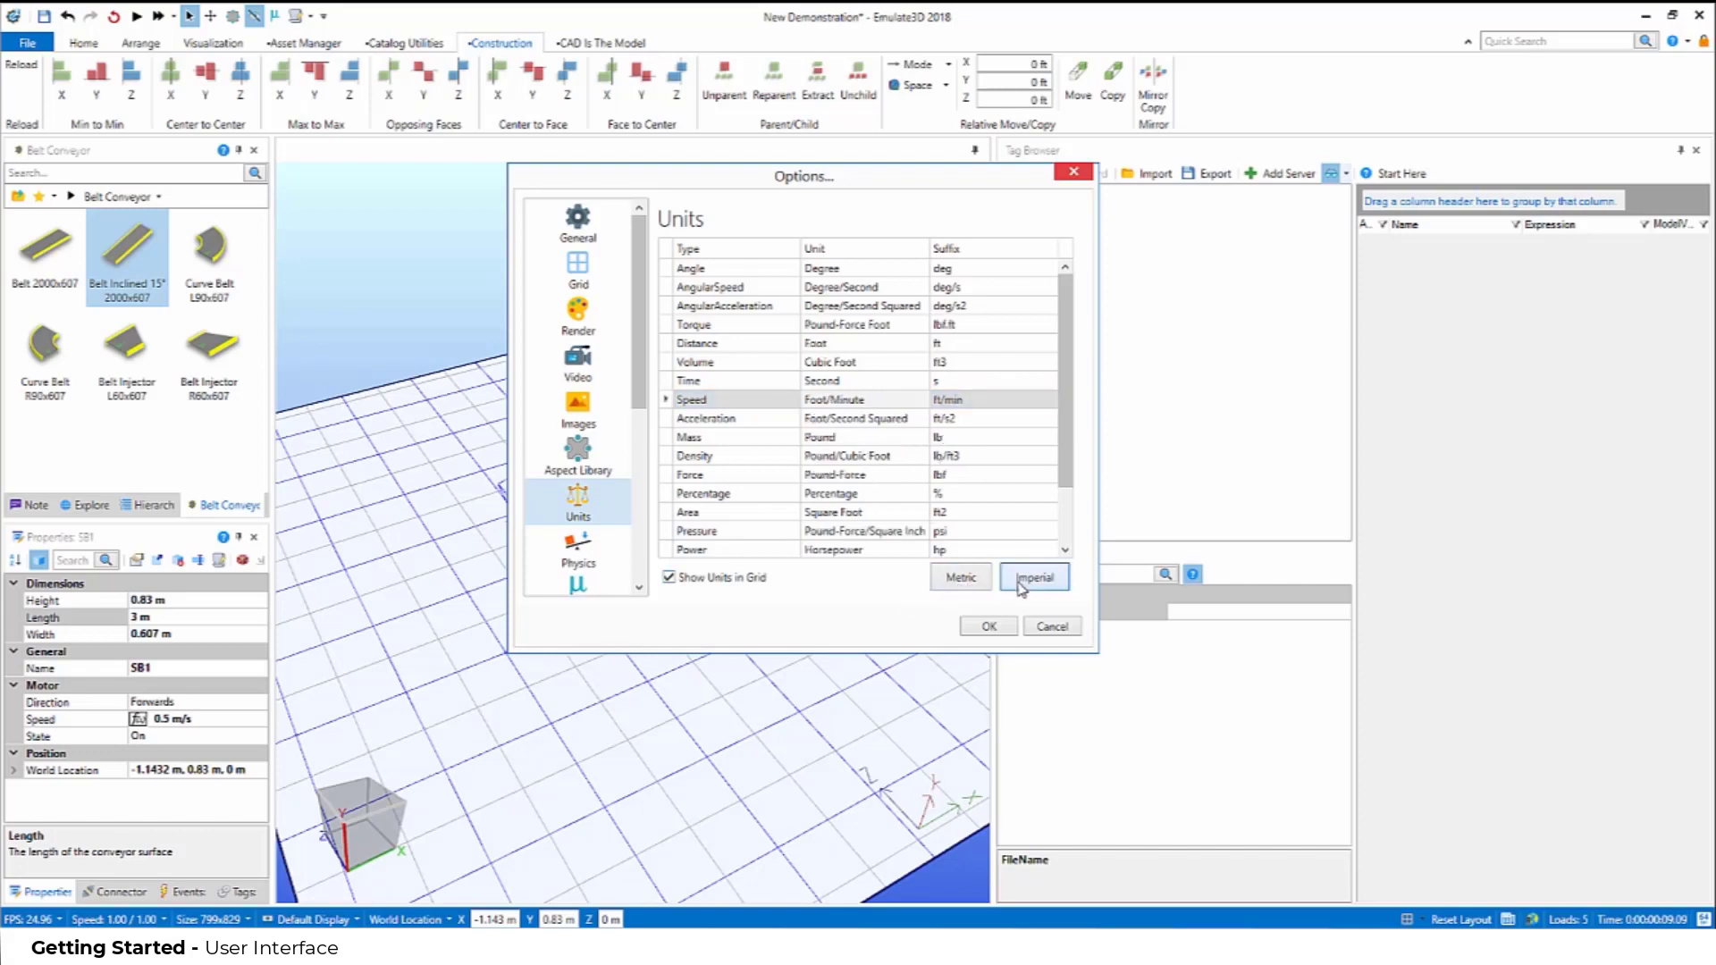
click(964, 583)
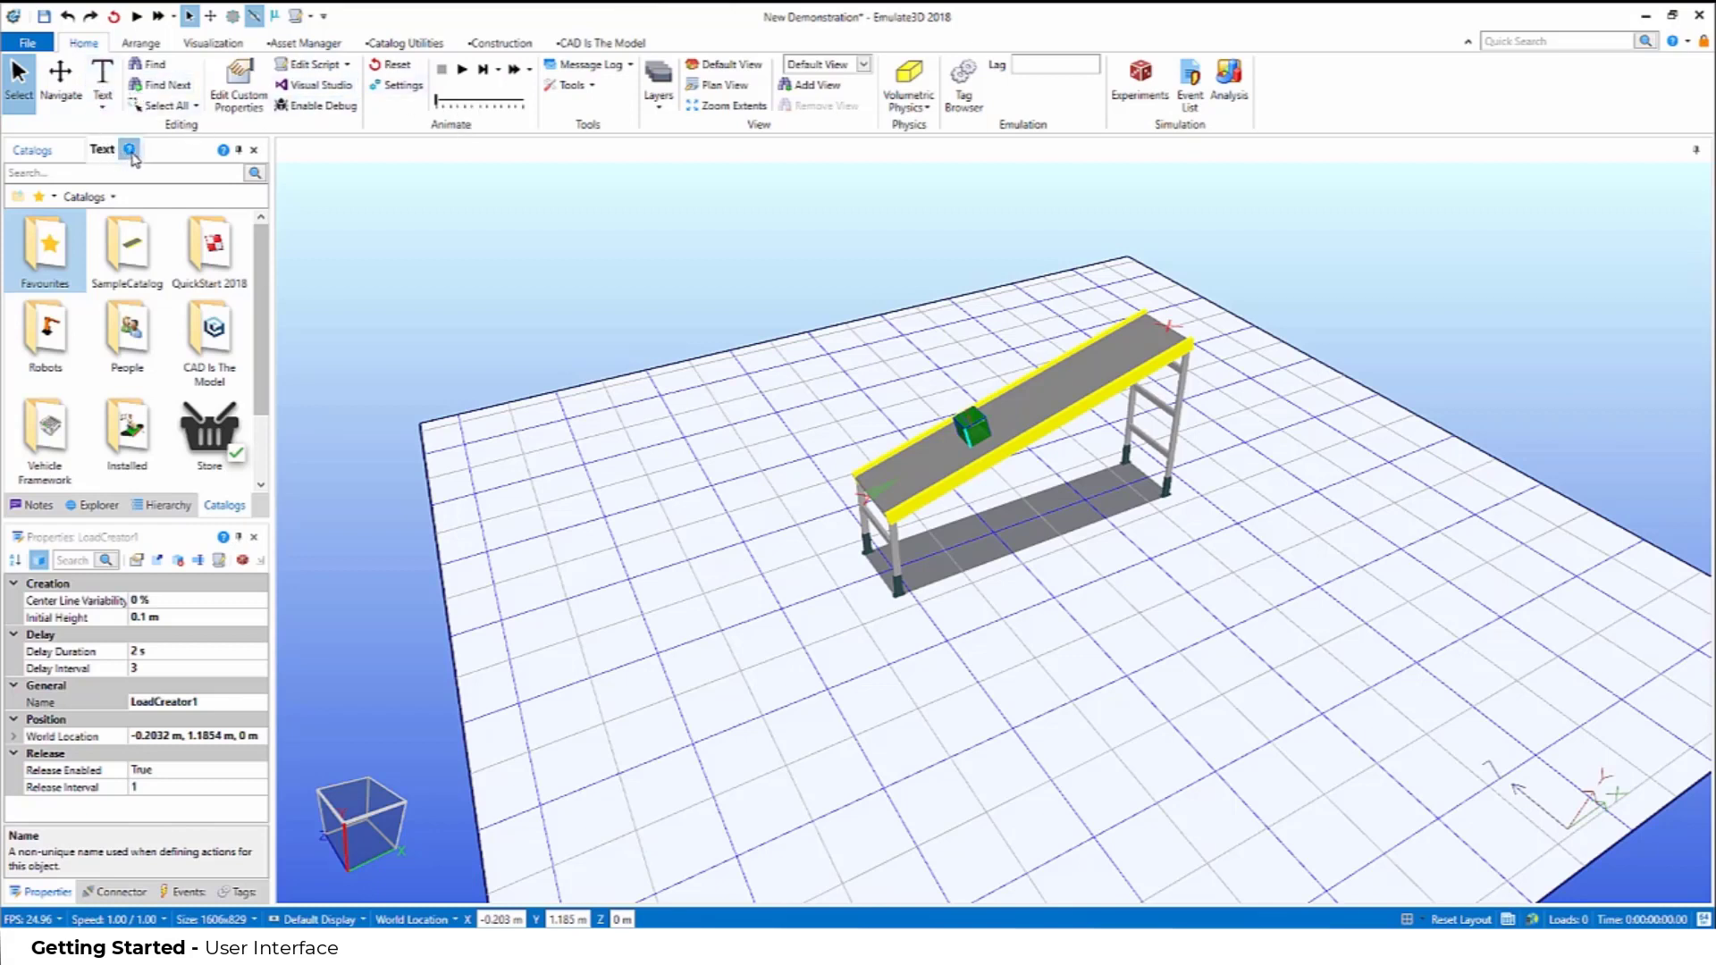
Open the Text tool's online help page and scroll down to its Text Options section.
click(130, 150)
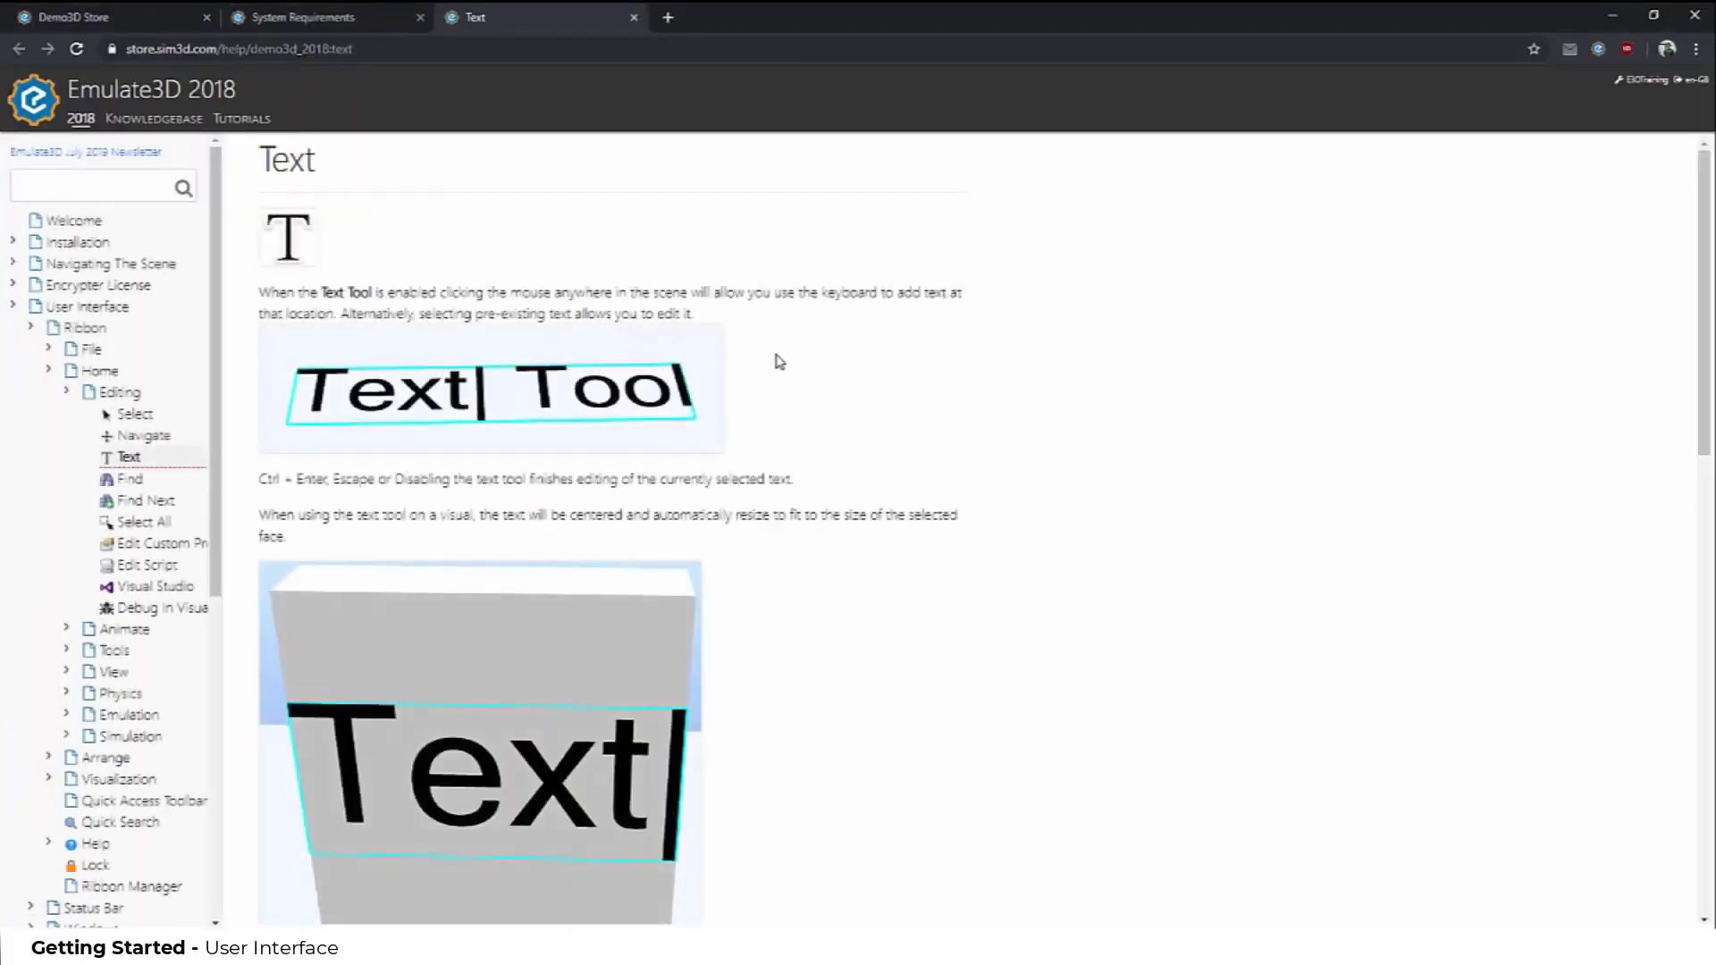
scroll(805, 391, down, 1)
scroll(804, 391, down, 10)
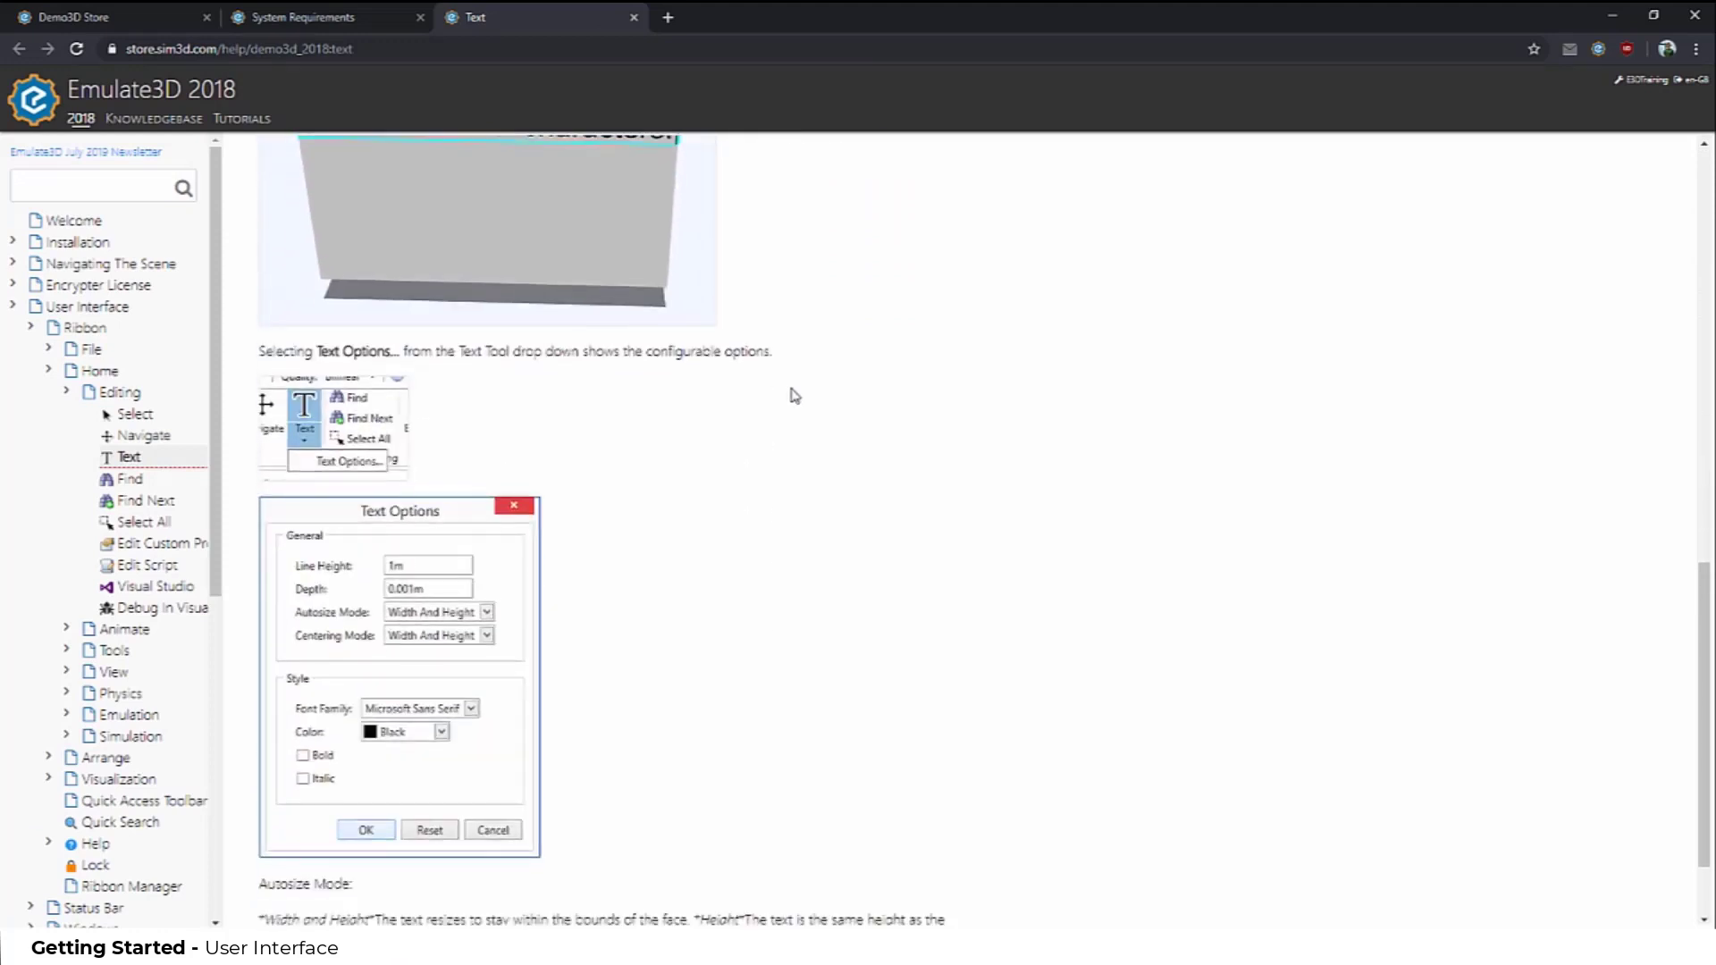
Open the Demo3D Interface training in the Demo3D Store and start the tutorial.
click(121, 20)
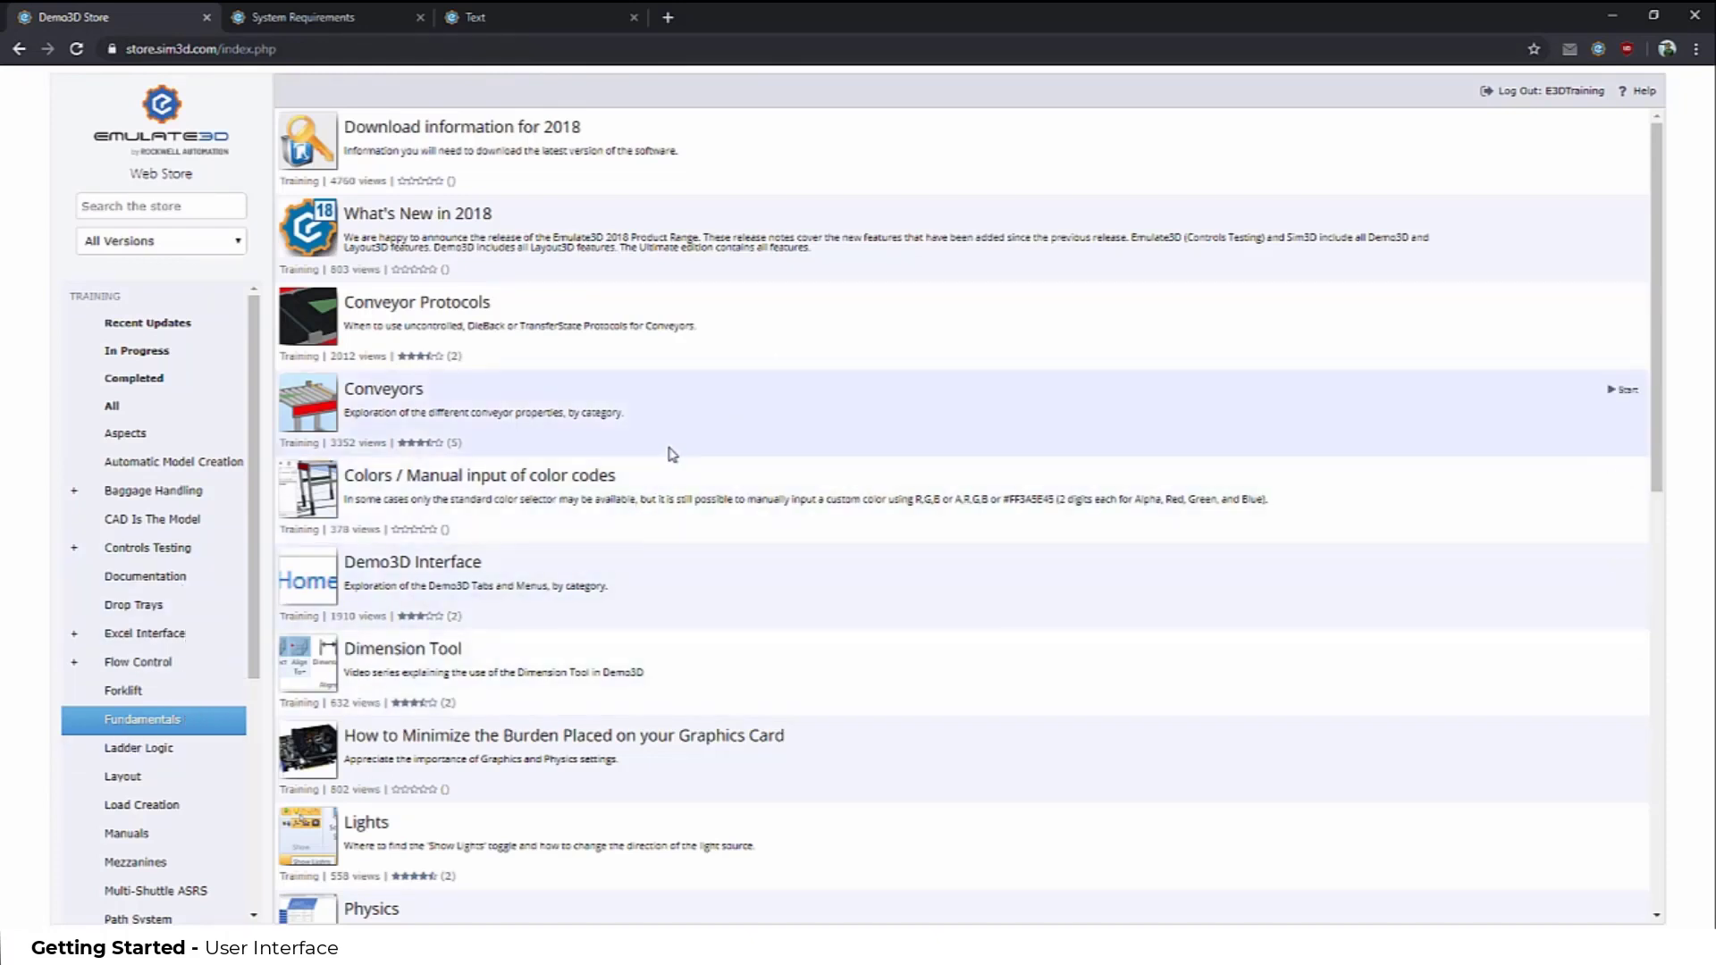
click(547, 570)
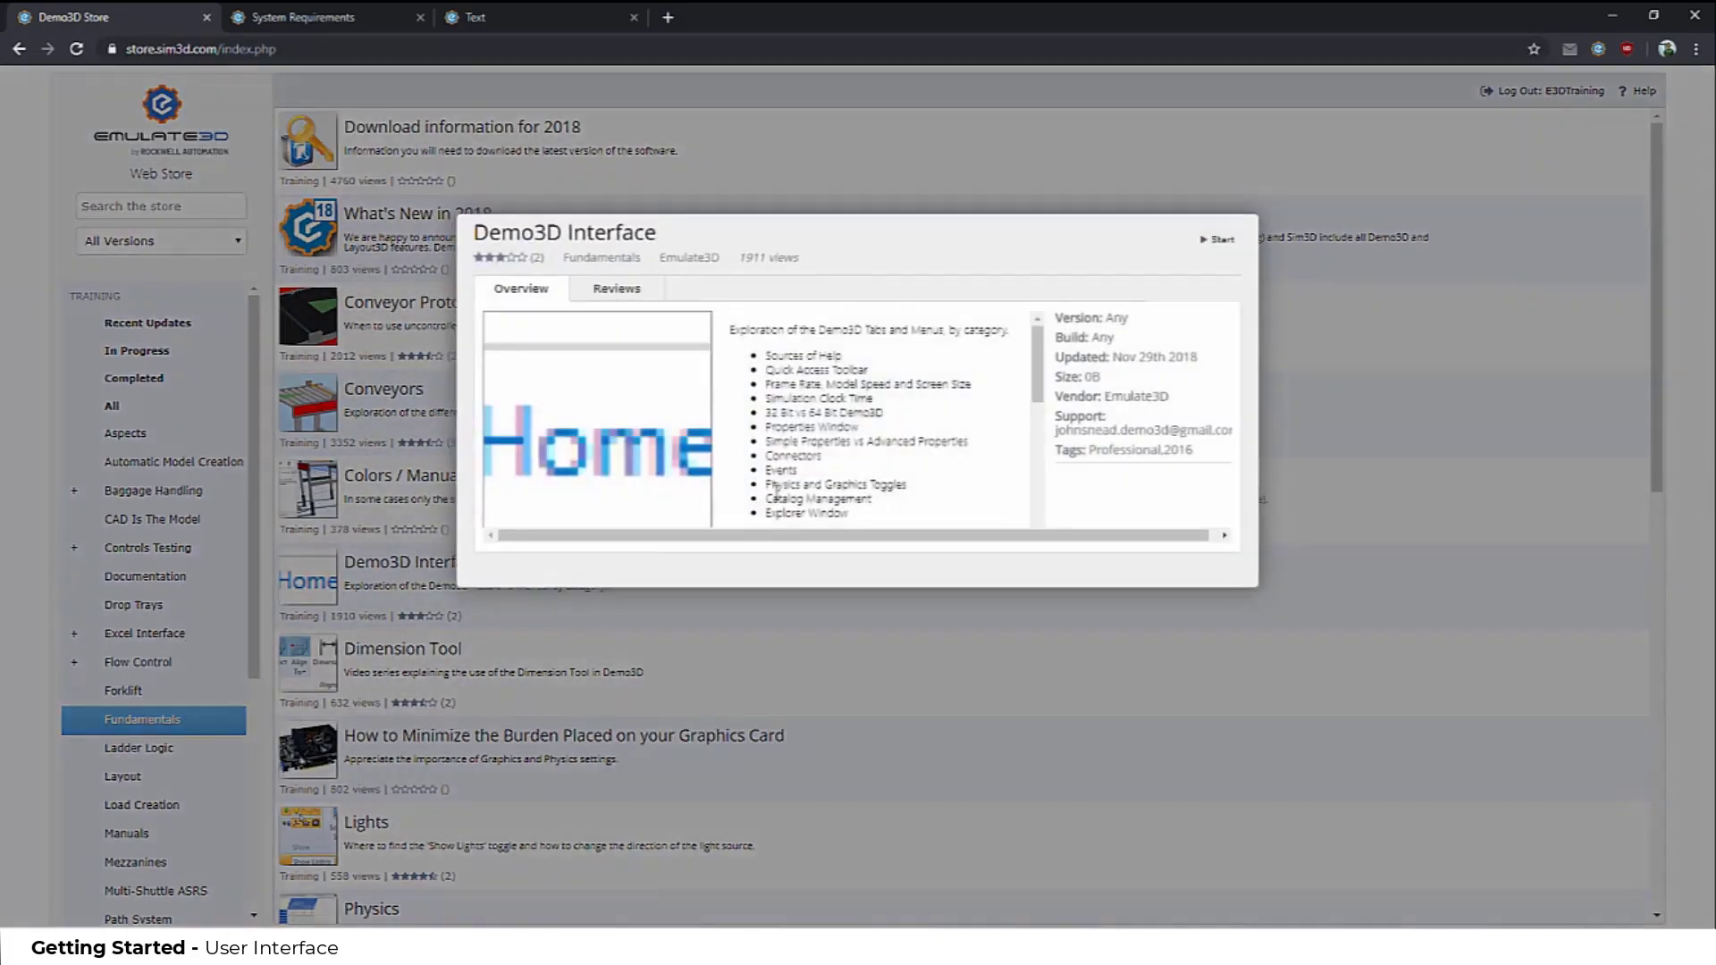
click(1204, 242)
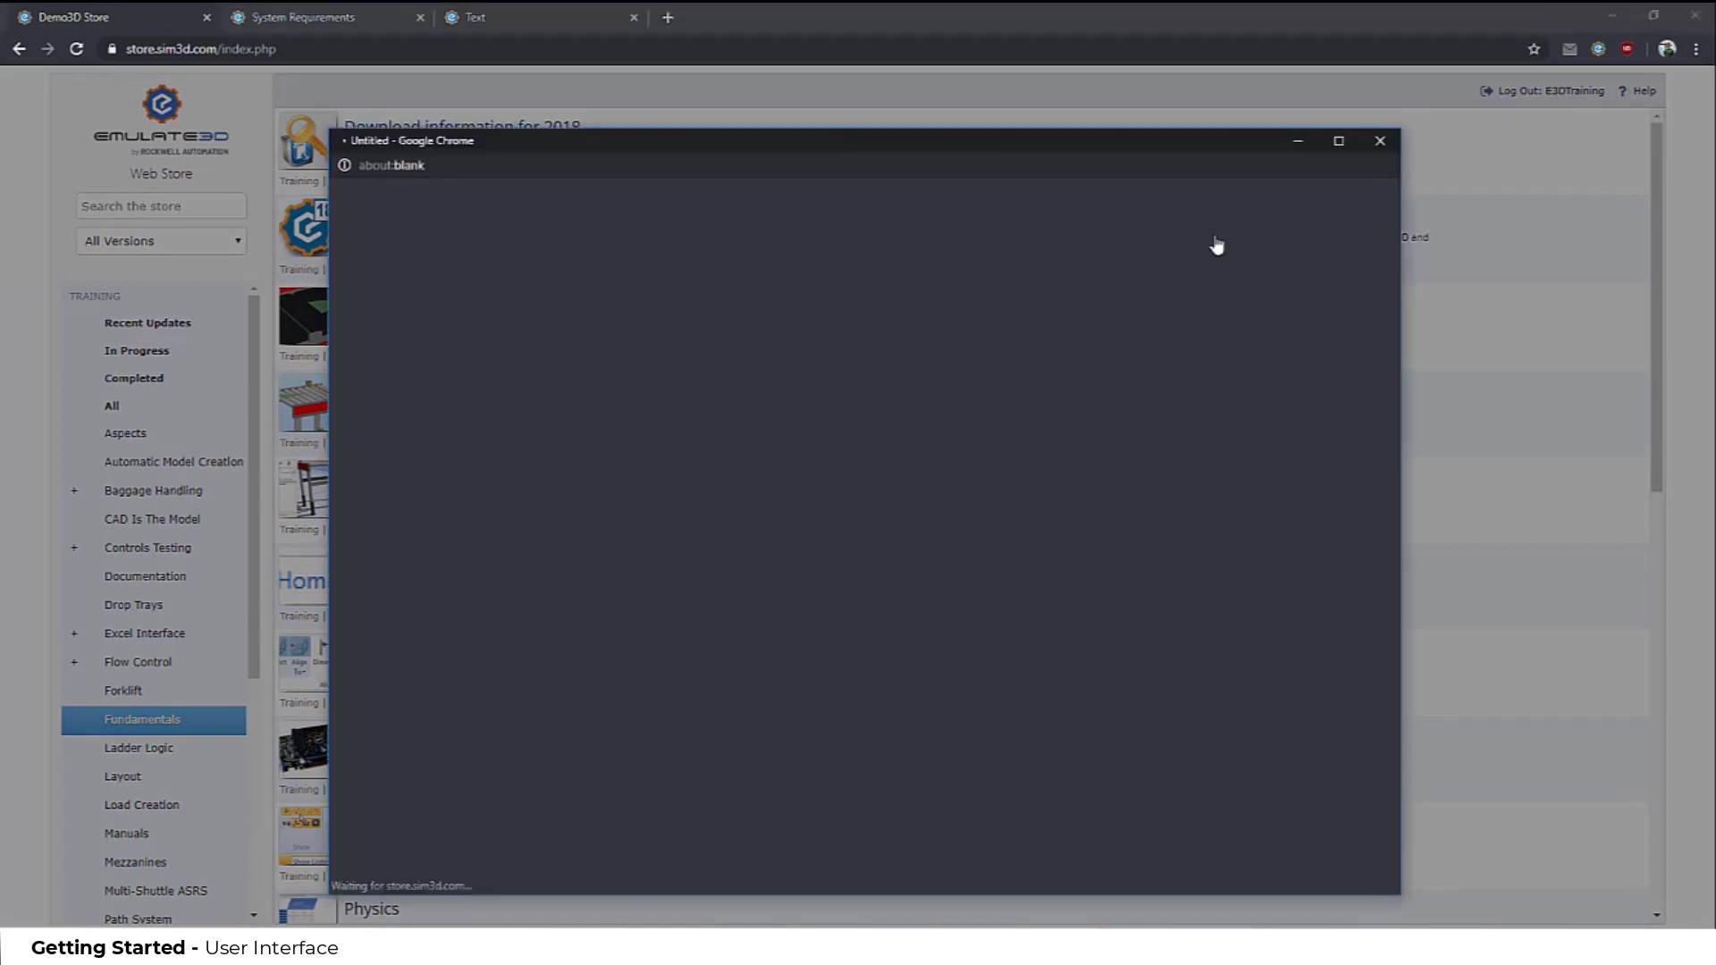